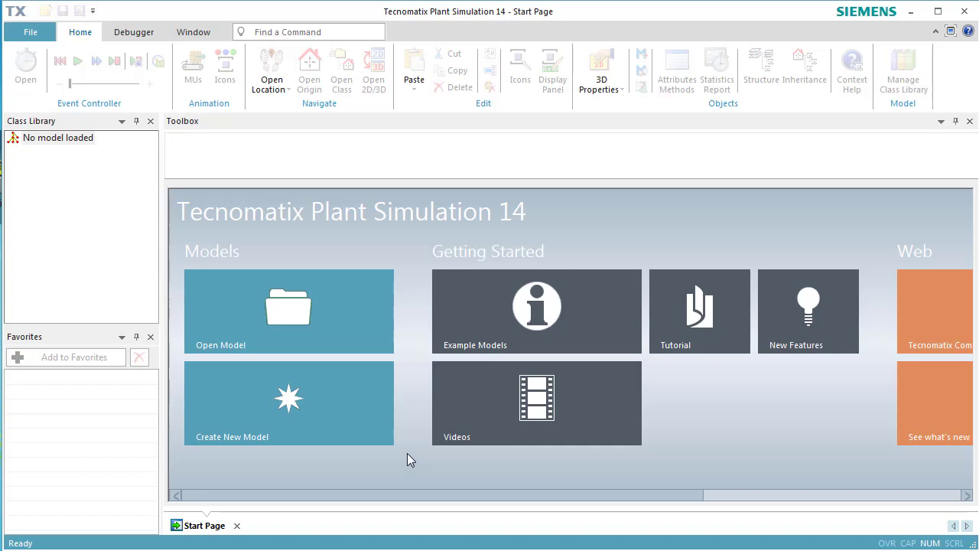
# Create a new 3D model.
pyautogui.click(295, 395)
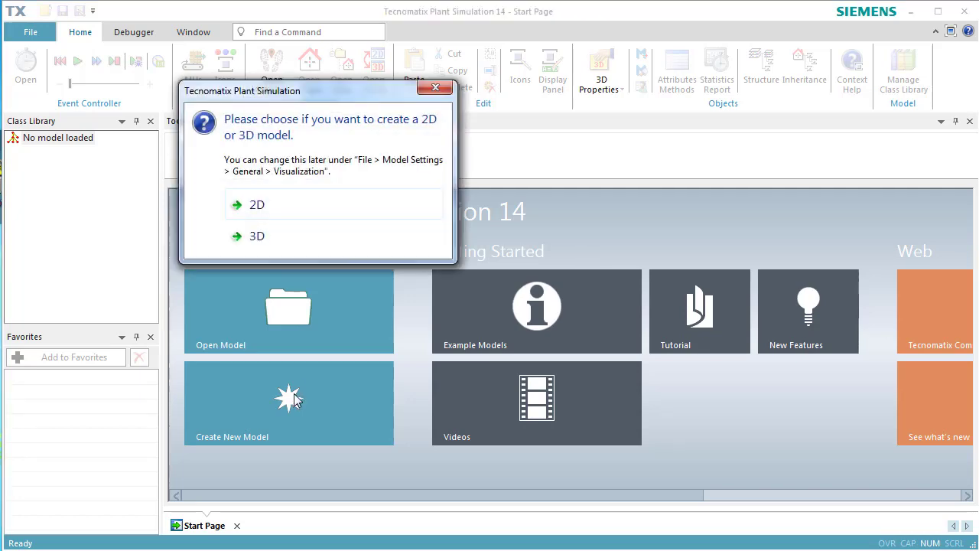
pyautogui.click(291, 238)
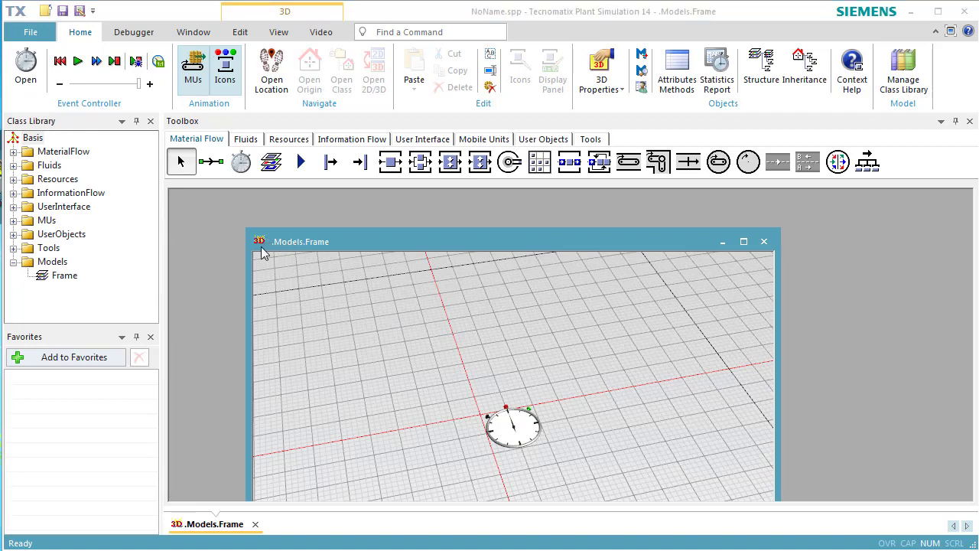
# Duplicate the SingleProc class in the MaterialFlow folder and rename the copy MyStation.
pyautogui.click(13, 152)
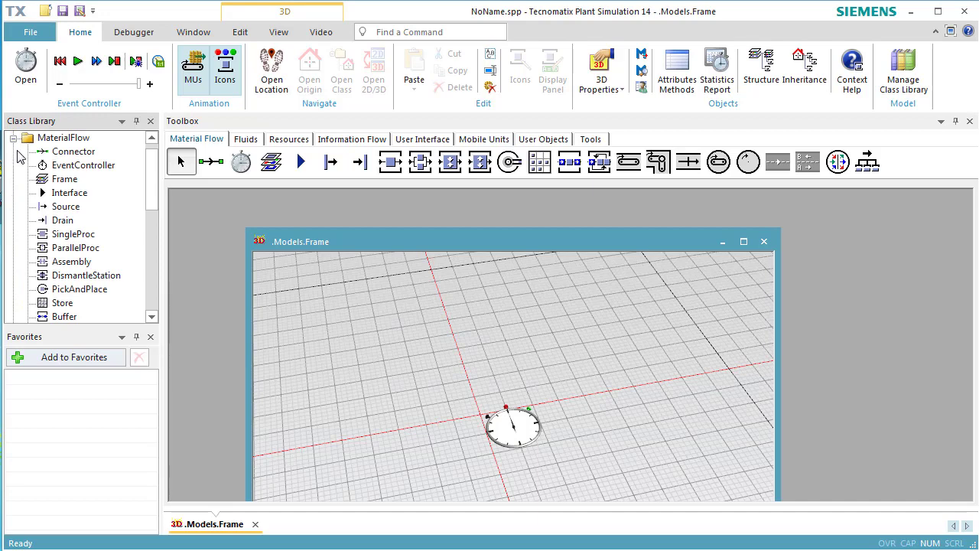
pyautogui.rightClick(59, 239)
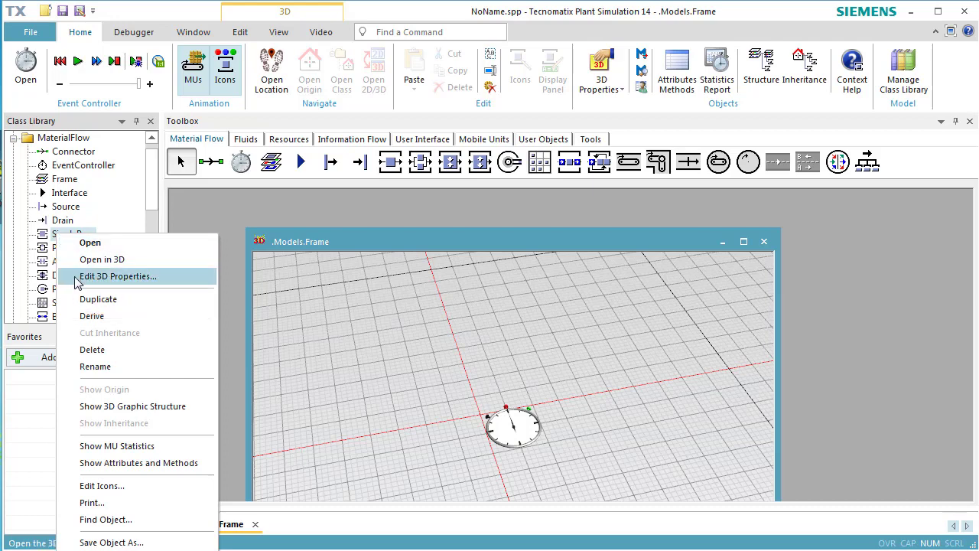
pyautogui.click(86, 298)
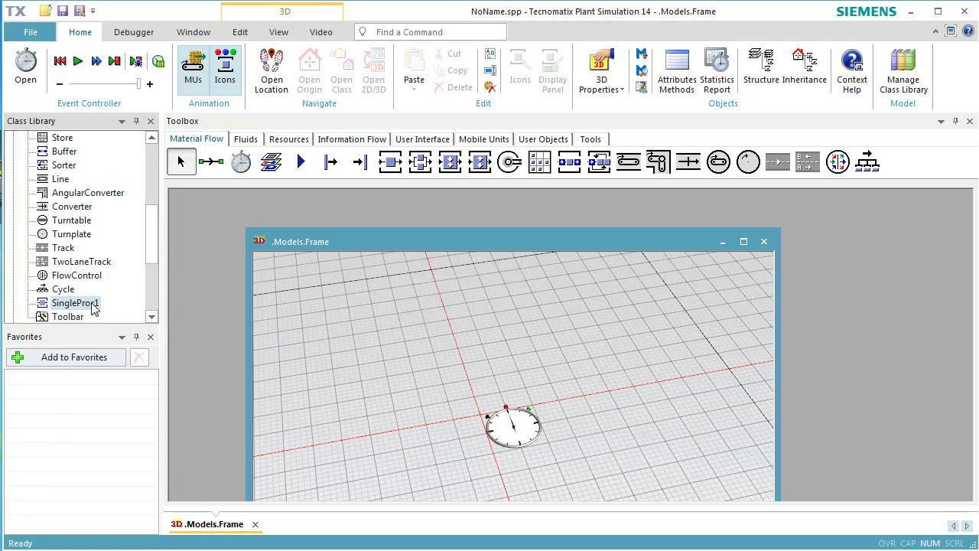
pyautogui.doubleClick(92, 305)
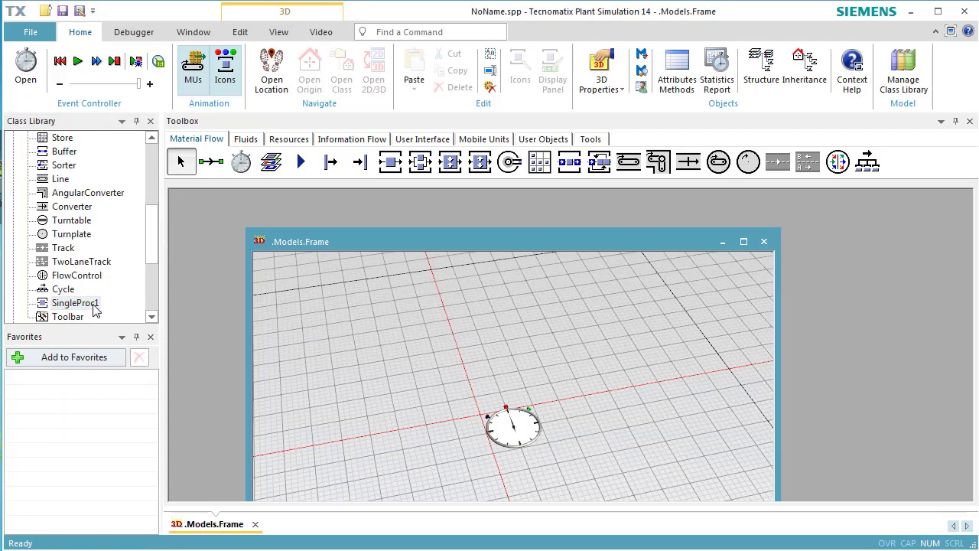
pyautogui.rightClick(94, 306)
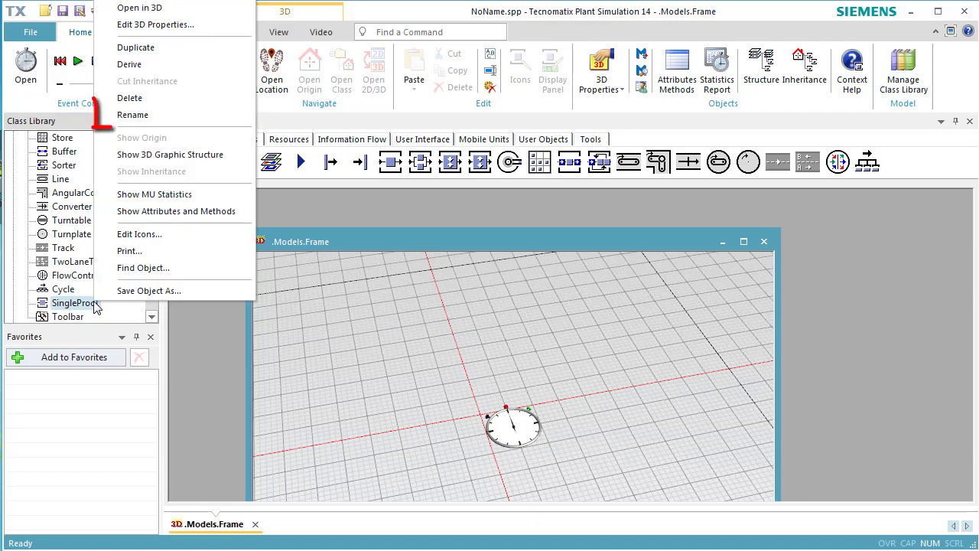
pyautogui.click(146, 118)
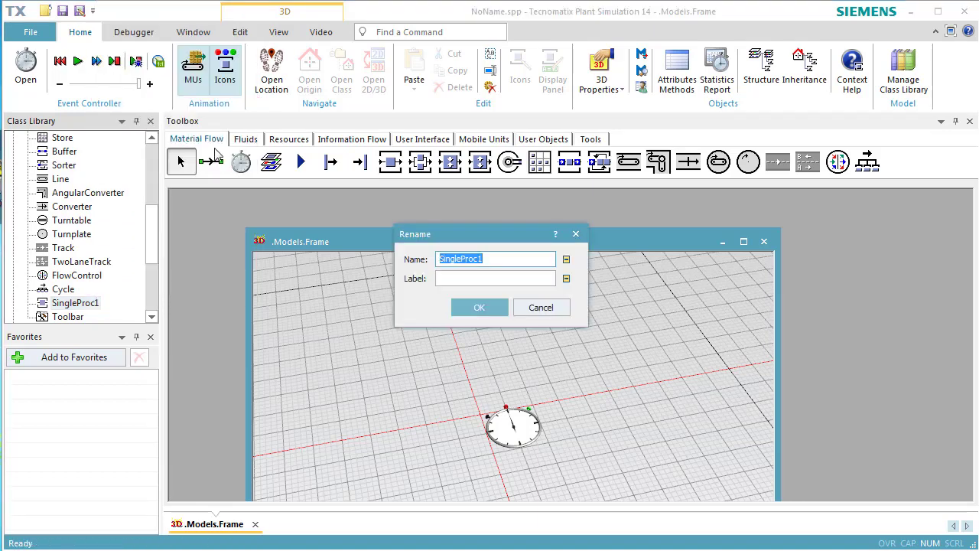
pyautogui.write('My')
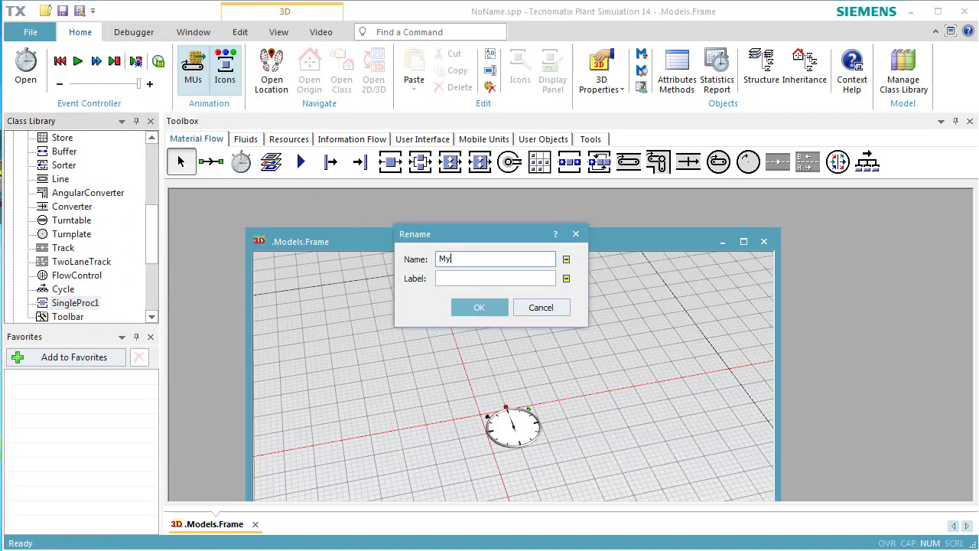
pyautogui.write('Station')
pyautogui.press('Return')
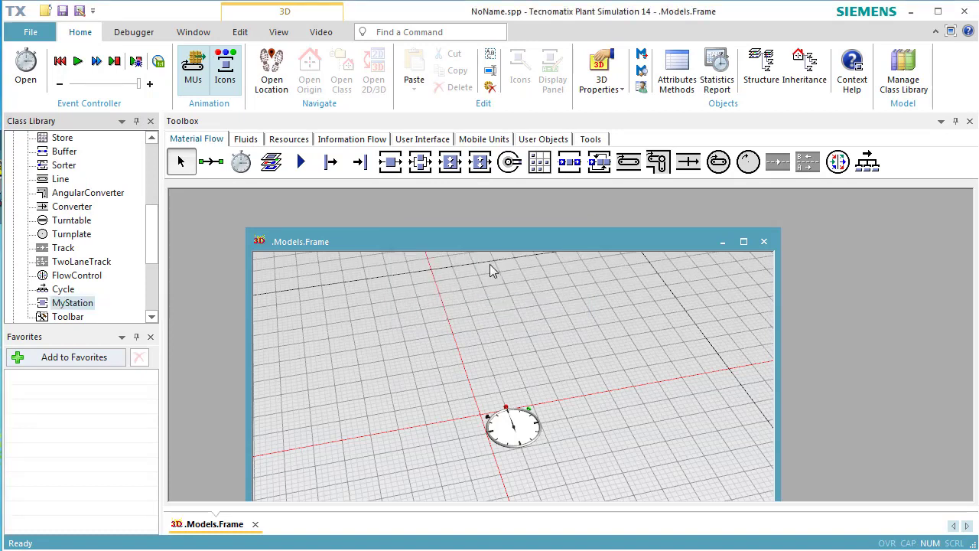
# Move the MyStation class directly below SingleProc in the class library and add it to the Material Flow toolbox.
pyautogui.click(76, 307)
pyautogui.moveTo(75, 307); pyautogui.dragTo(76, 261)
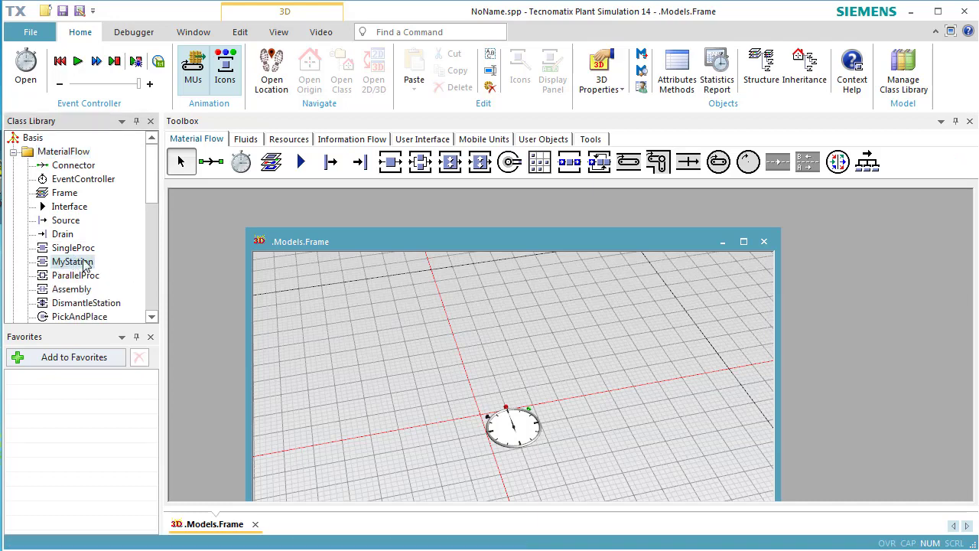
pyautogui.moveTo(76, 264); pyautogui.dragTo(413, 164)
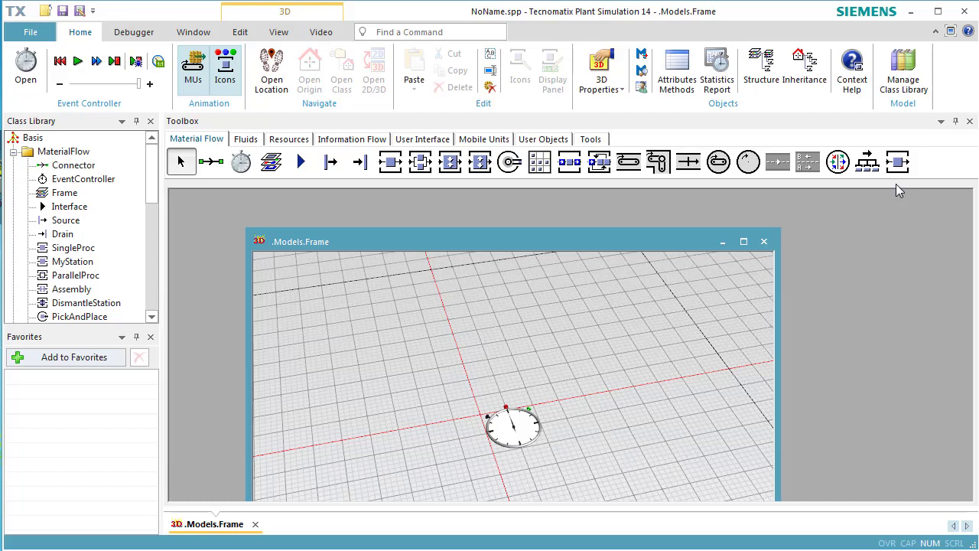
# Switch the model frame to the planning view and maximize its window.
pyautogui.click(279, 33)
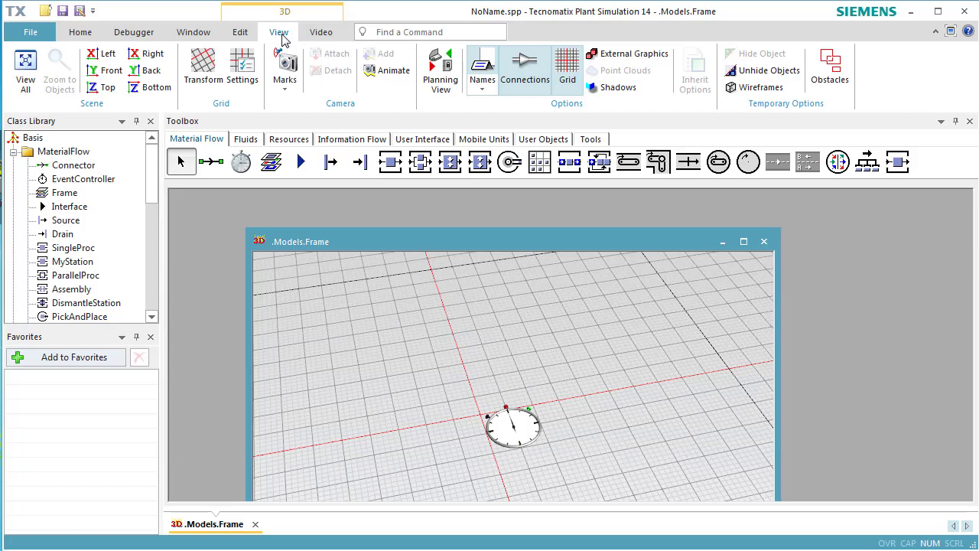
pyautogui.click(440, 70)
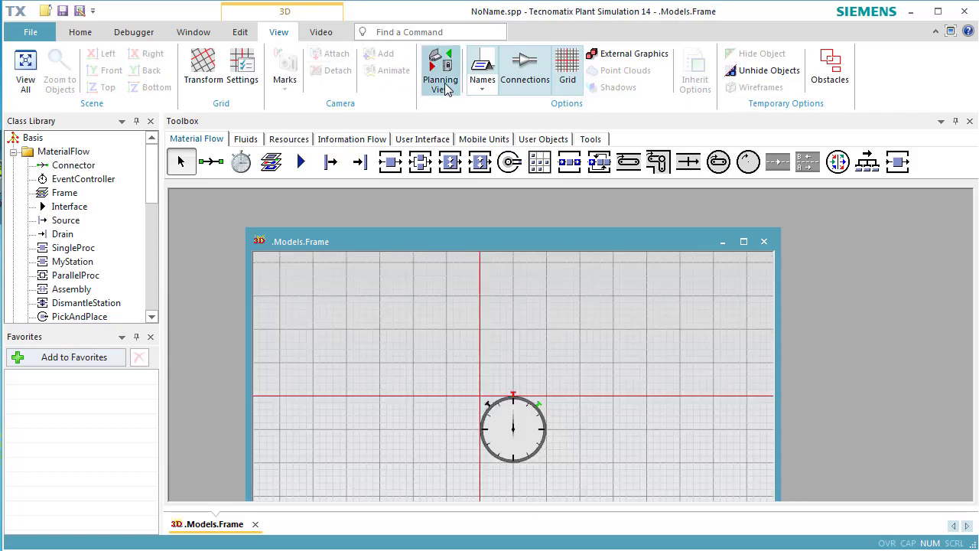
pyautogui.click(742, 241)
pyautogui.moveTo(689, 389); pyautogui.dragTo(331, 271)
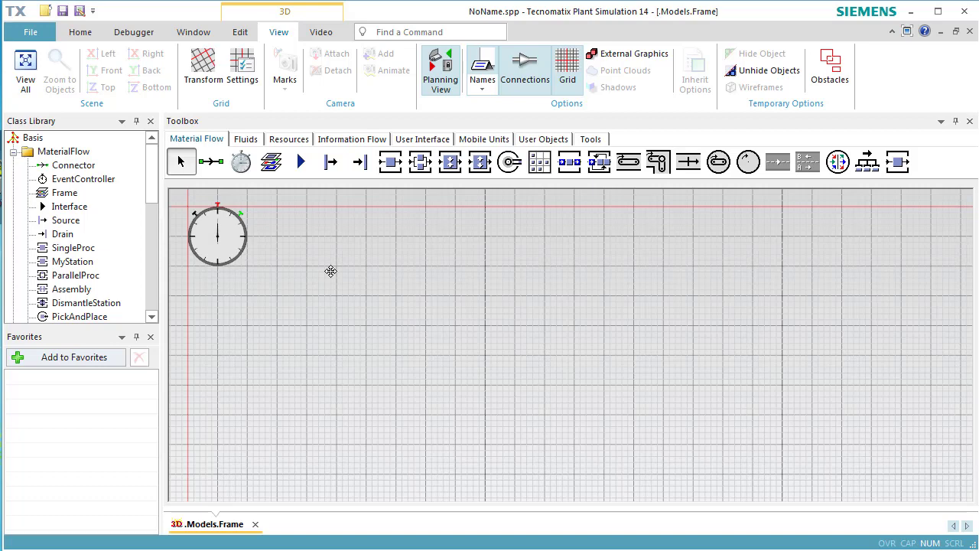
# Insert a Source, two MyStation objects and a Drain in one horizontal row below the event controller, with a wide gap between the stations.
pyautogui.click(330, 162)
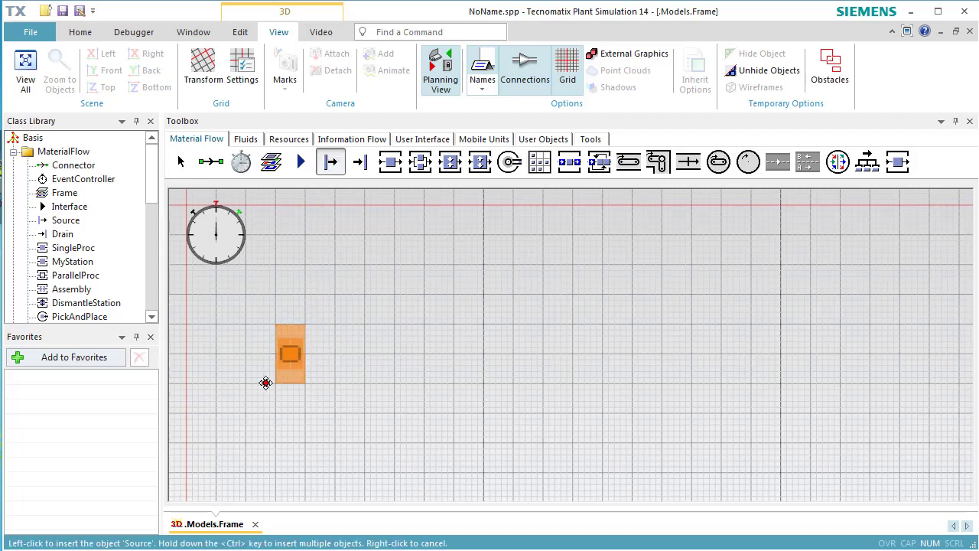
pyautogui.click(258, 384)
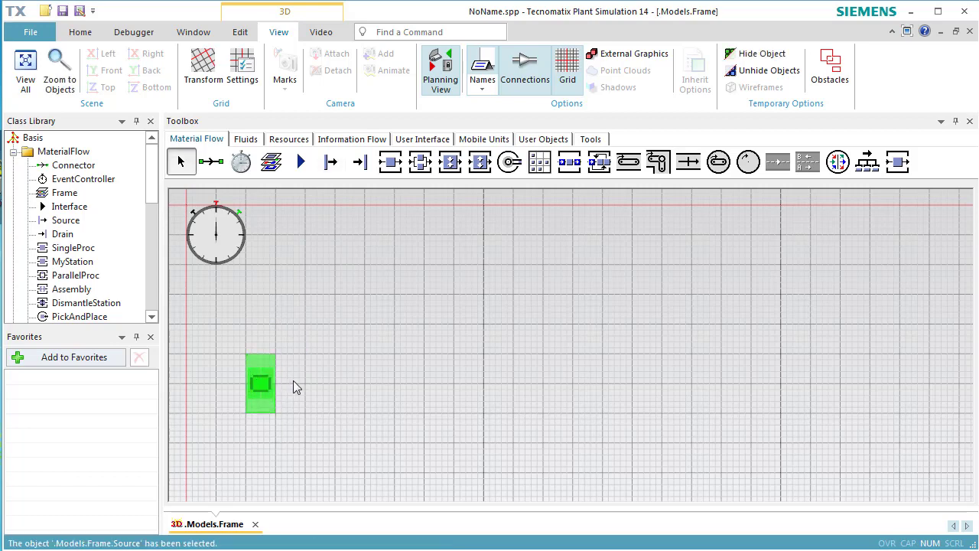
pyautogui.click(897, 162)
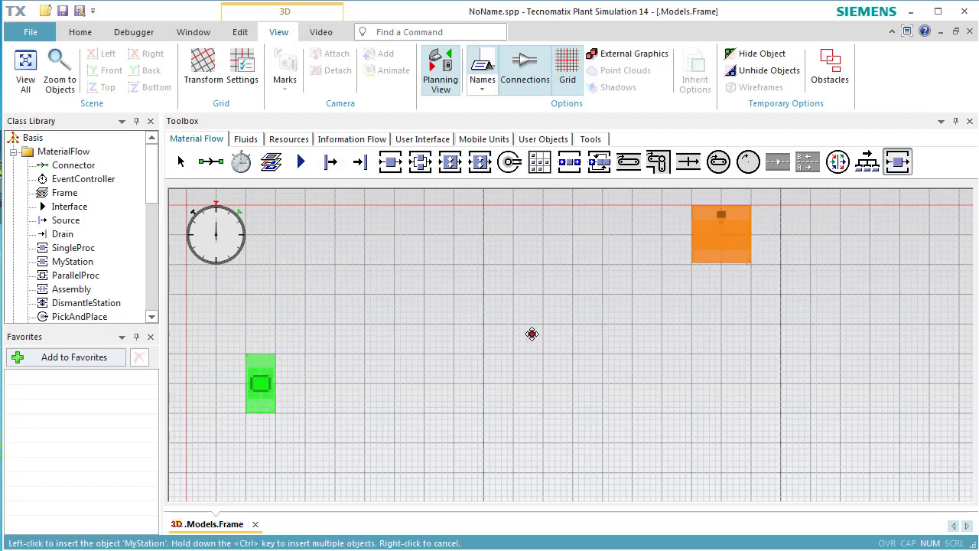
pyautogui.keyDown('ctrl'); pyautogui.click(371, 392); pyautogui.keyUp('ctrl')
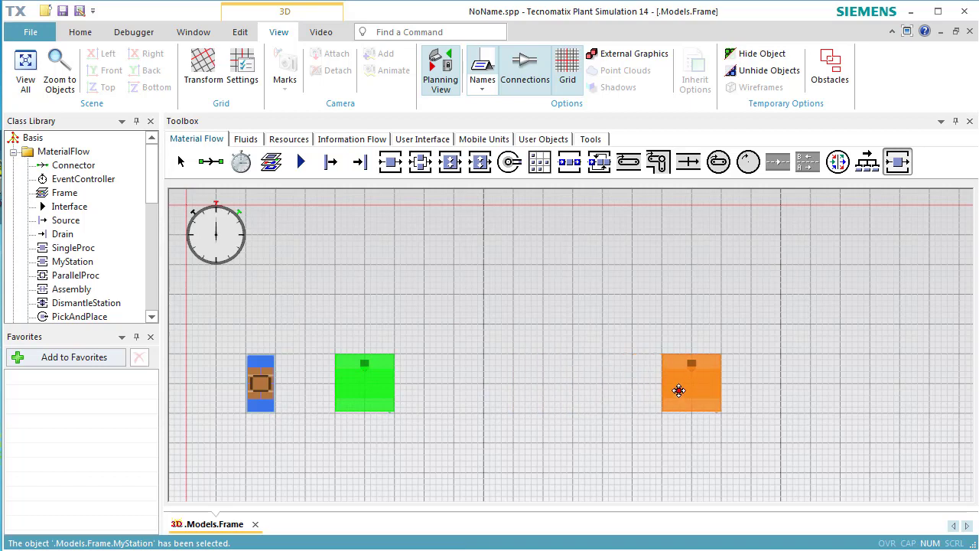
pyautogui.click(678, 391)
pyautogui.click(360, 162)
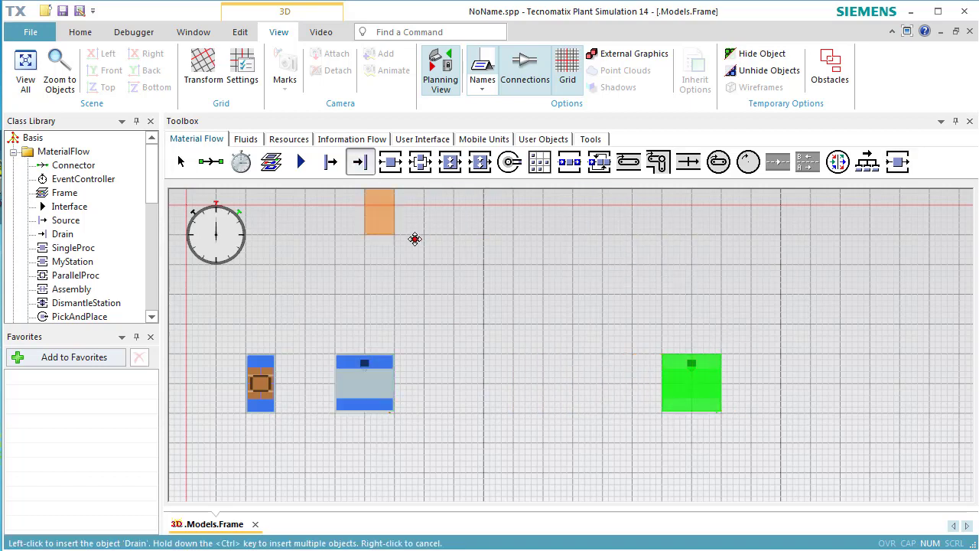
pyautogui.click(804, 393)
pyautogui.rightClick(696, 291)
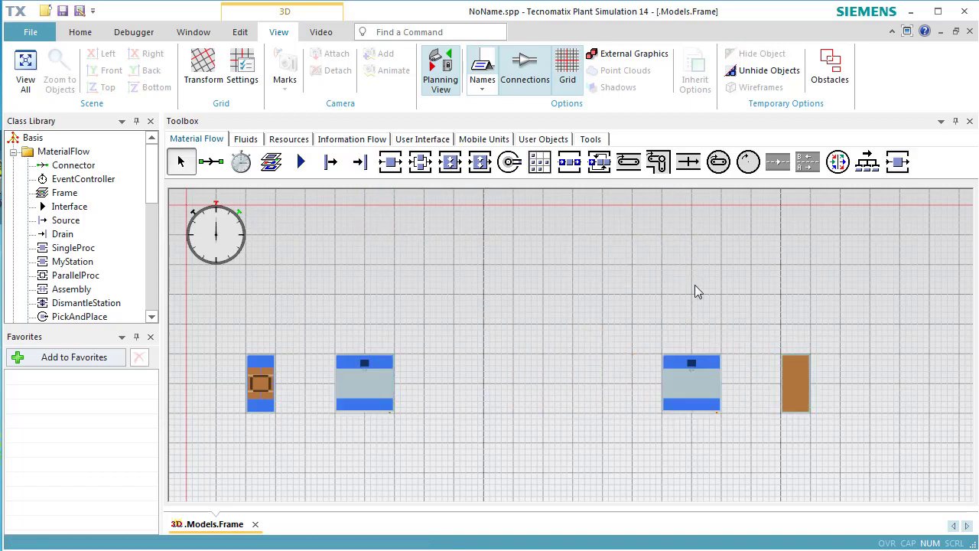
# Connect the Source to the first station, the first station to the second, and the second station to the Drain.
pyautogui.click(211, 162)
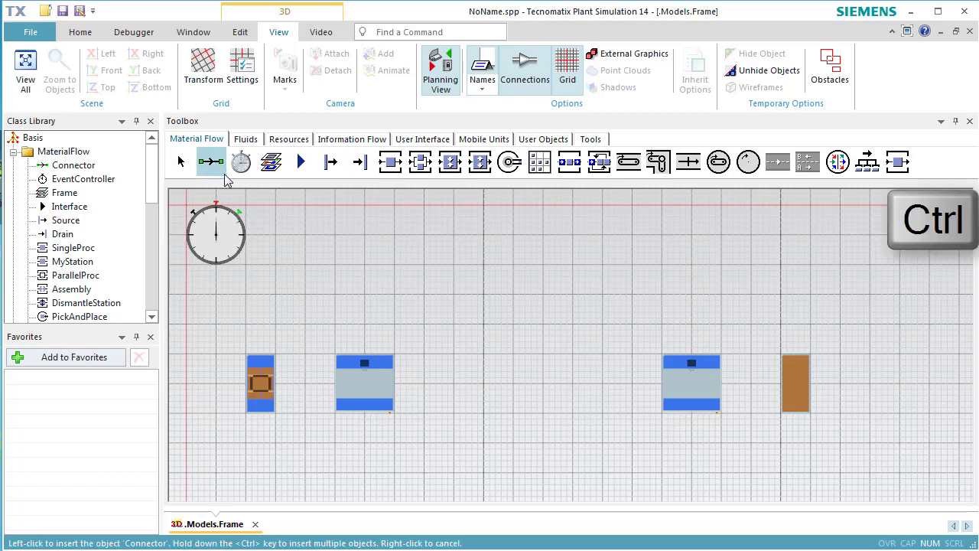
pyautogui.click(260, 383)
pyautogui.click(356, 387)
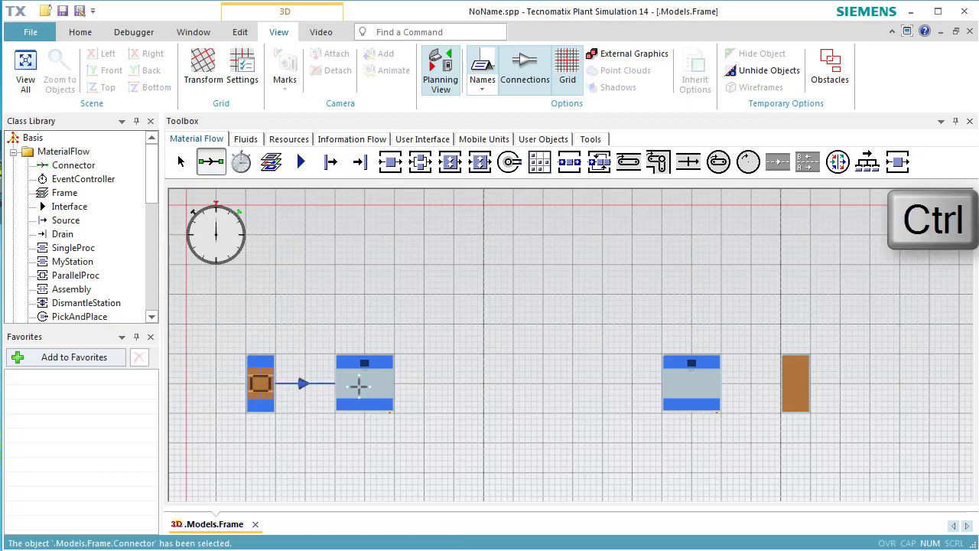
pyautogui.click(675, 382)
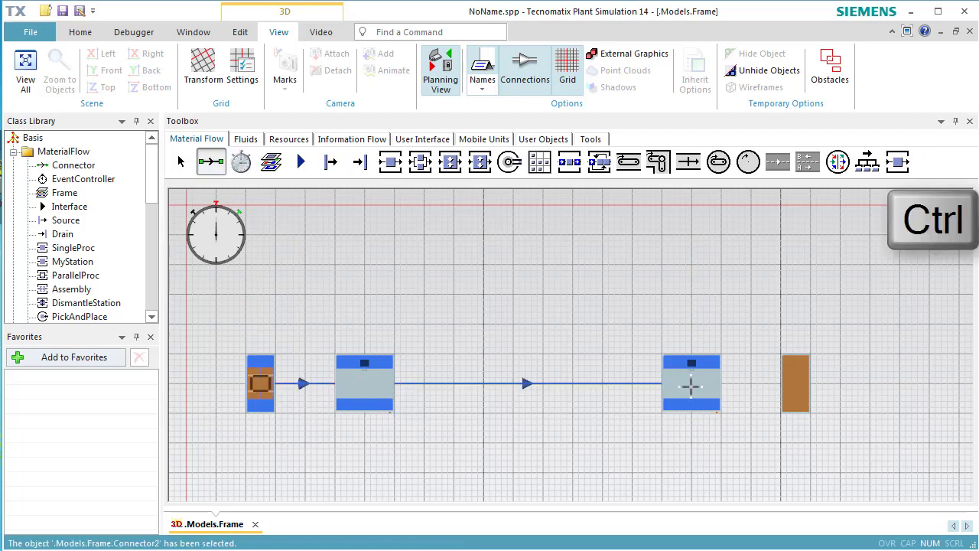
pyautogui.click(791, 389)
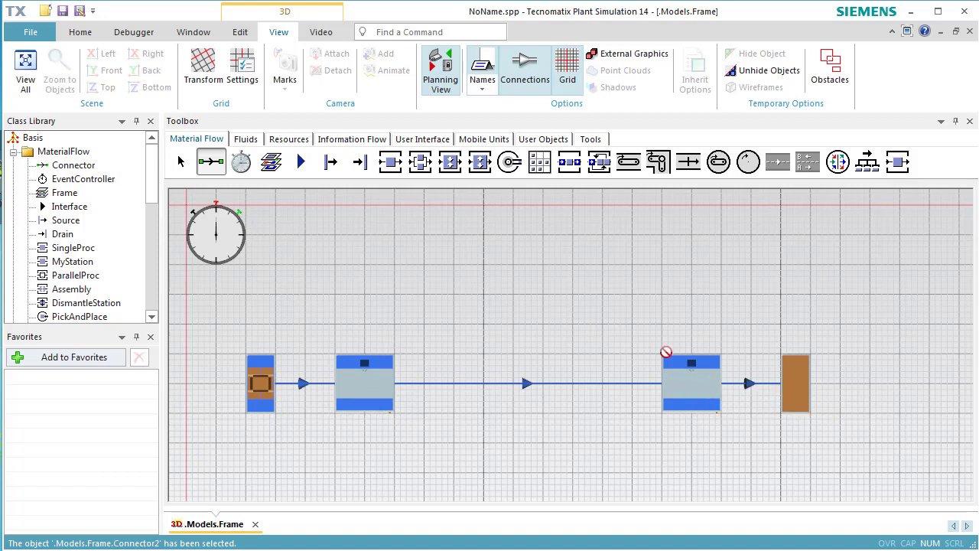
# Insert a Chart object above the first station.
pyautogui.click(422, 138)
pyautogui.click(271, 161)
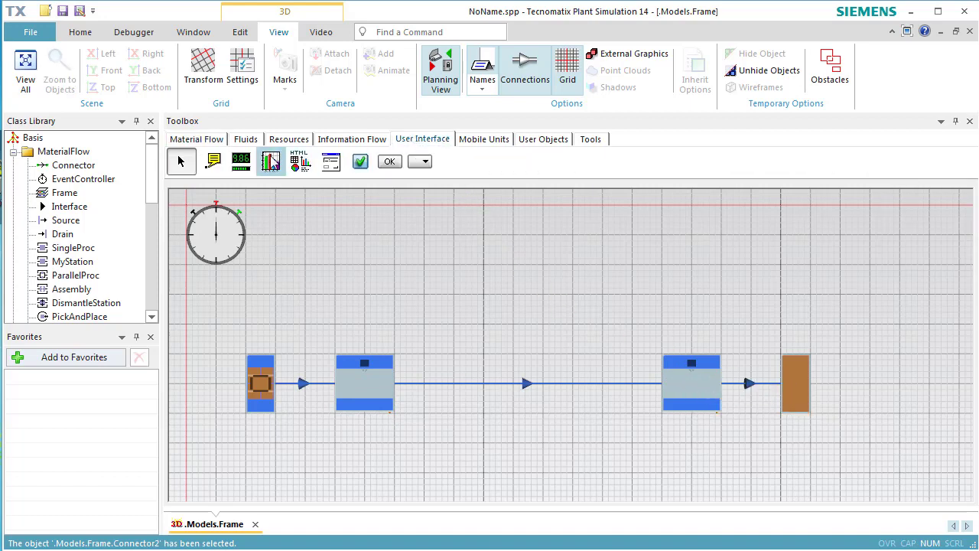
pyautogui.click(384, 314)
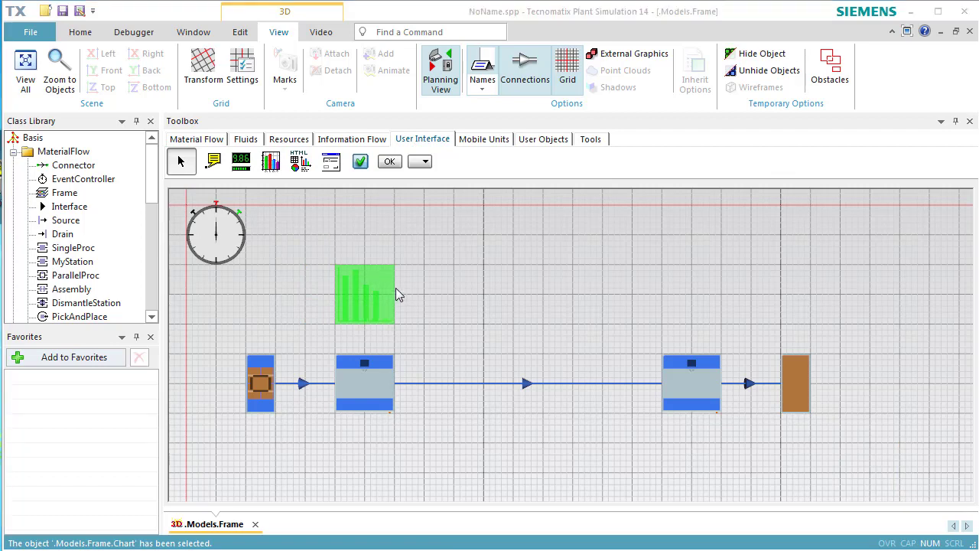
# Assign both MyStation objects to the chart with the Resource Statistics type.
pyautogui.click(377, 387)
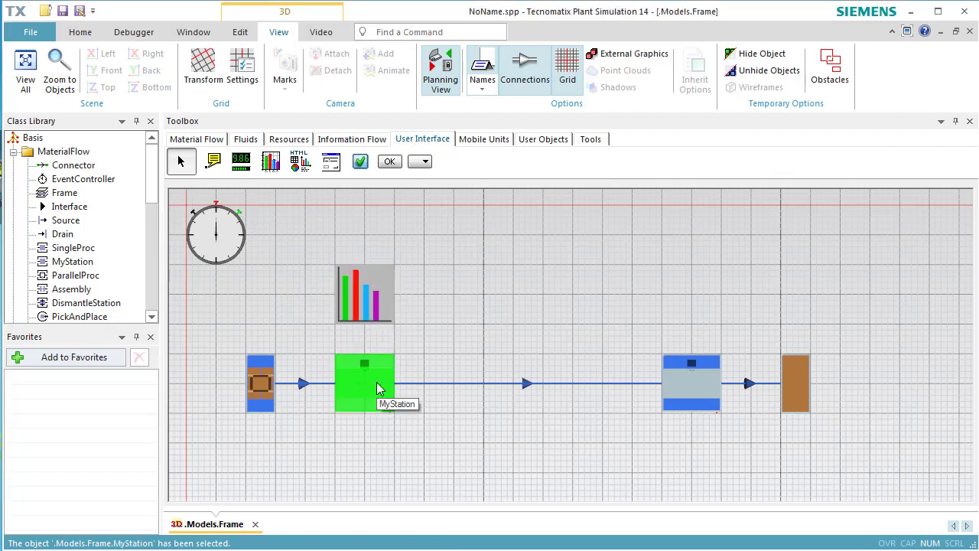
pyautogui.keyDown('ctrl'); pyautogui.click(667, 394); pyautogui.keyUp('ctrl')
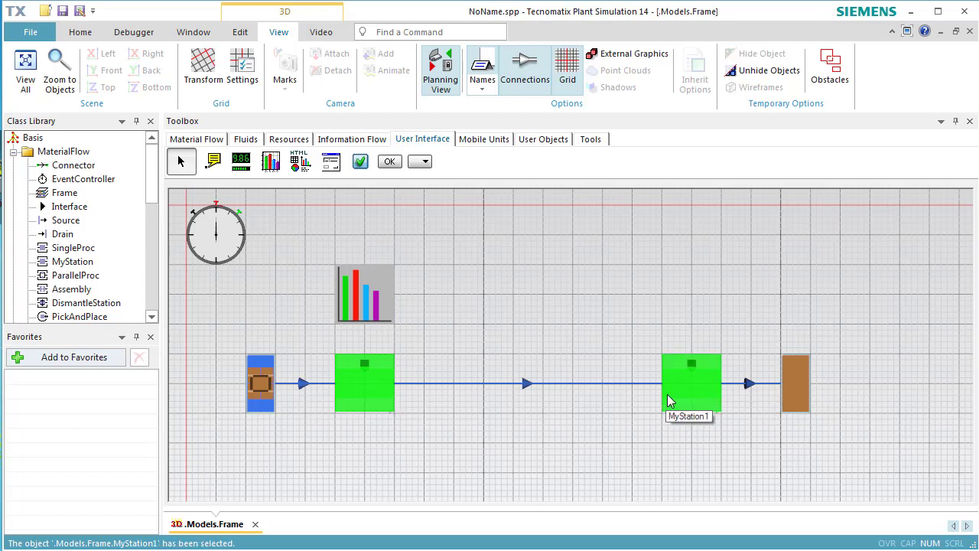
pyautogui.moveTo(667, 394); pyautogui.dragTo(372, 308)
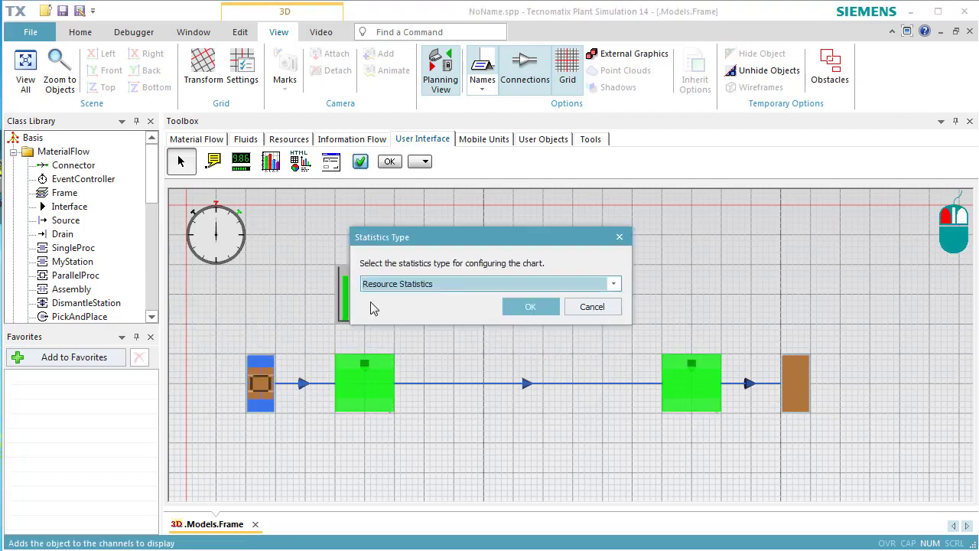
pyautogui.click(516, 308)
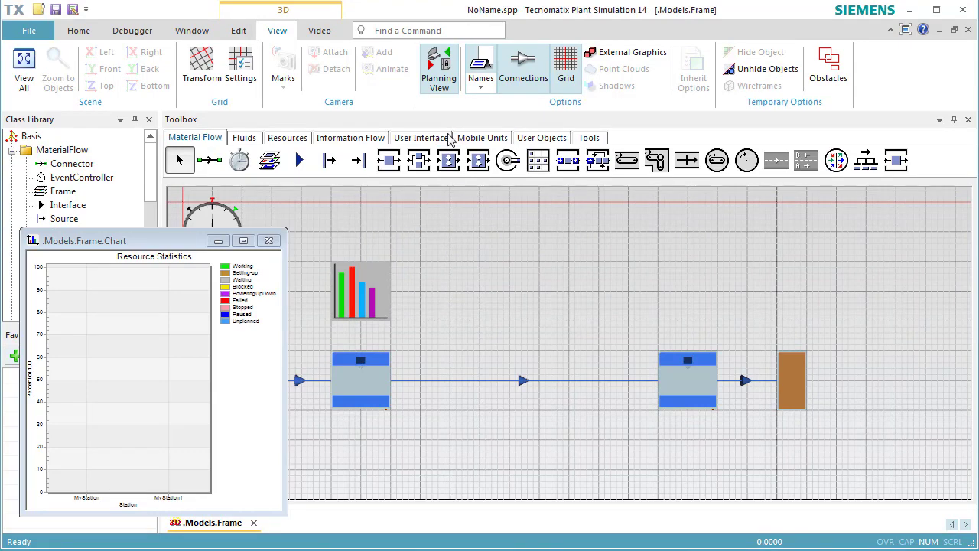
# Leave the planning view for the 3D view and start the simulation.
pyautogui.click(448, 73)
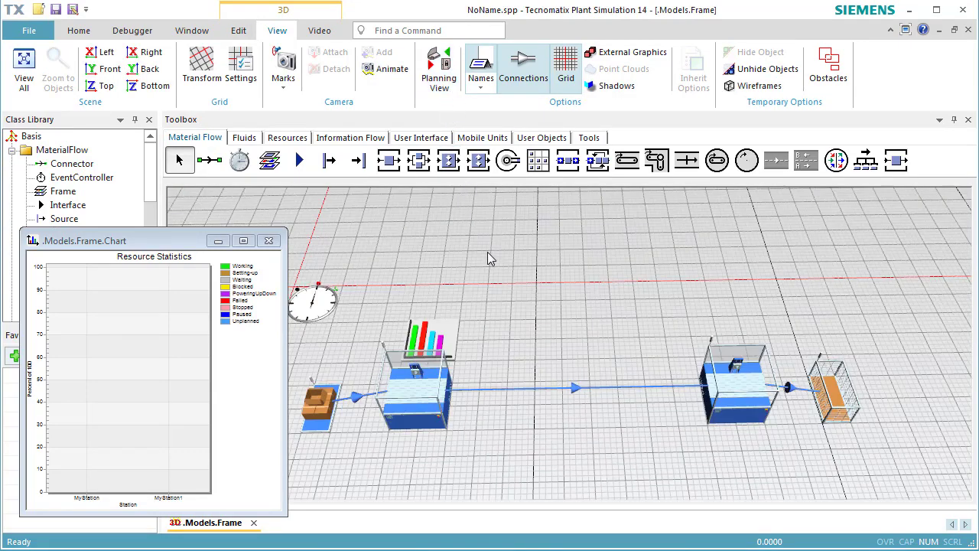
pyautogui.rightClick(490, 288)
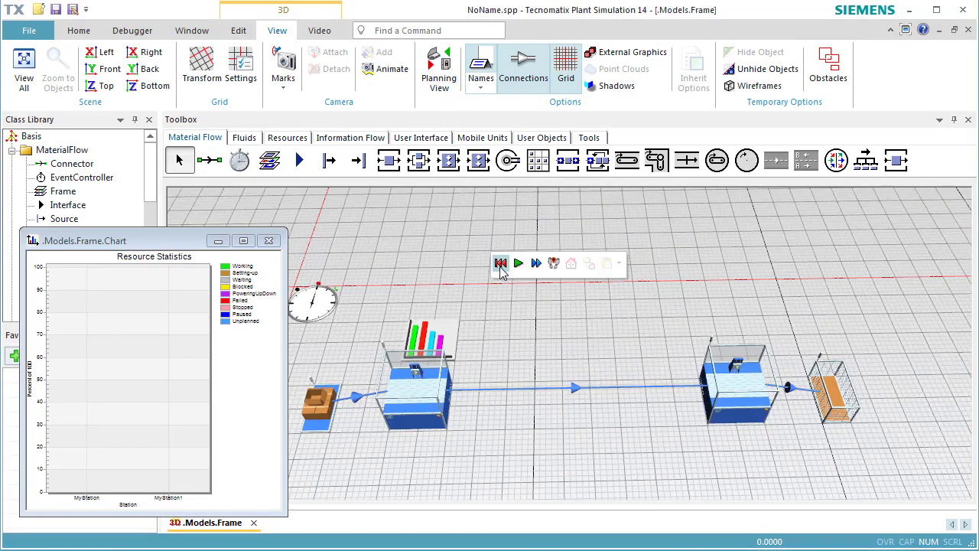
pyautogui.click(517, 268)
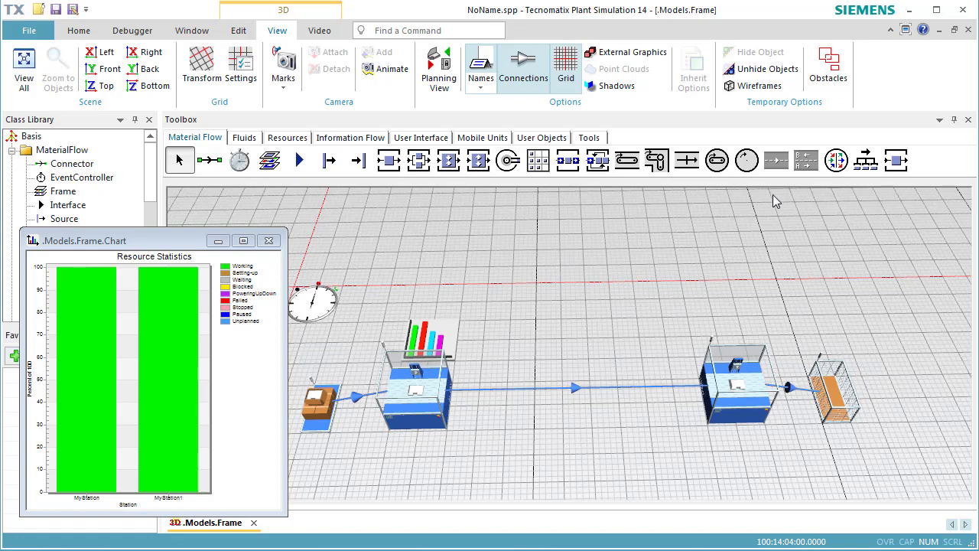
# Add a failure with 80% availability to the MyStation class.
pyautogui.doubleClick(897, 162)
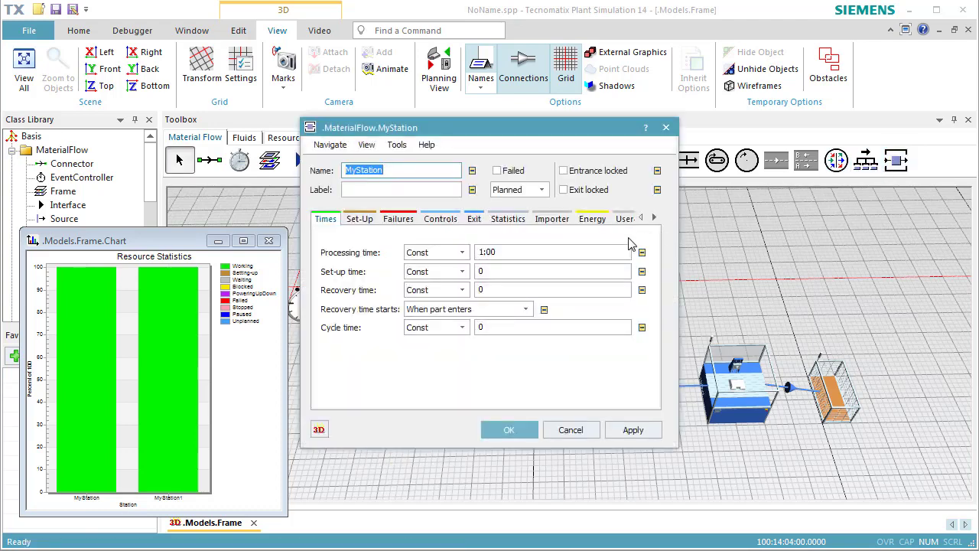
pyautogui.click(397, 221)
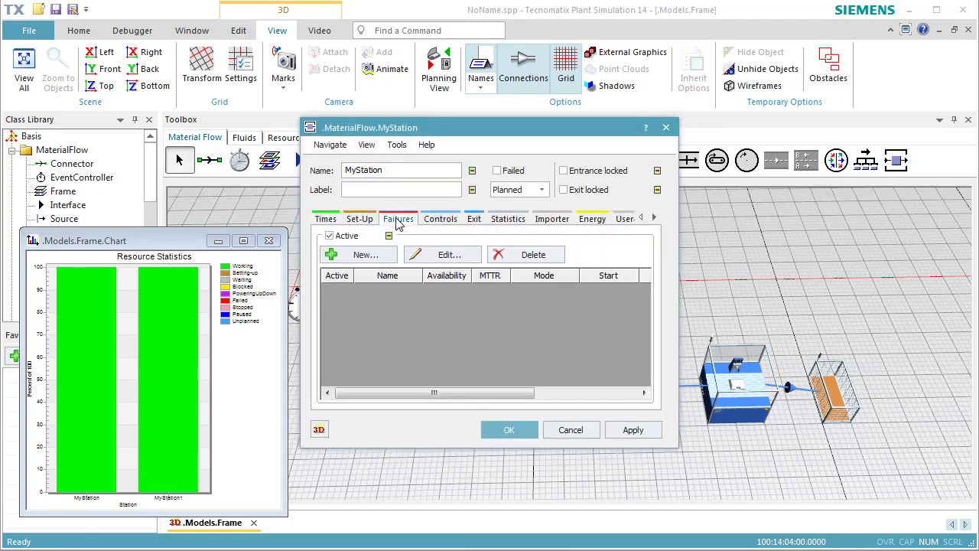
pyautogui.click(387, 259)
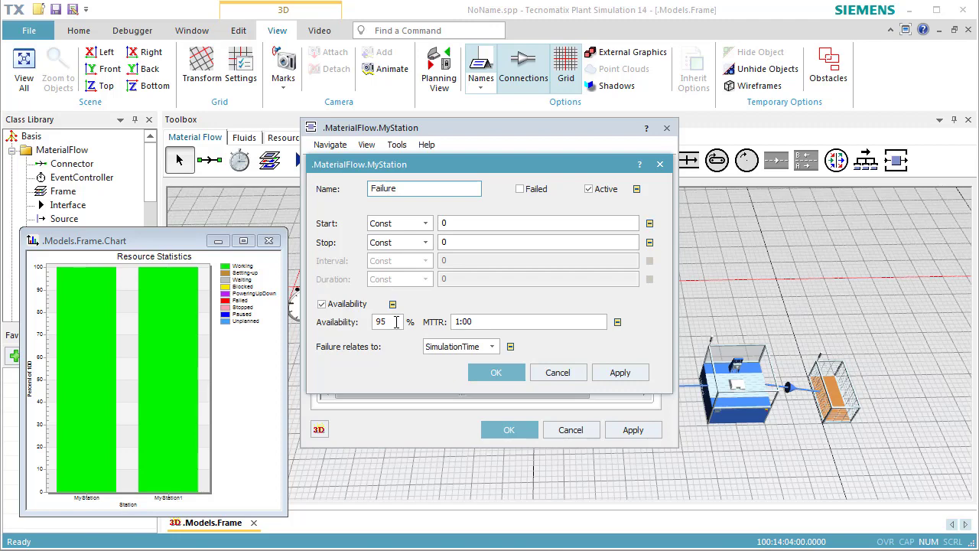
pyautogui.doubleClick(396, 321)
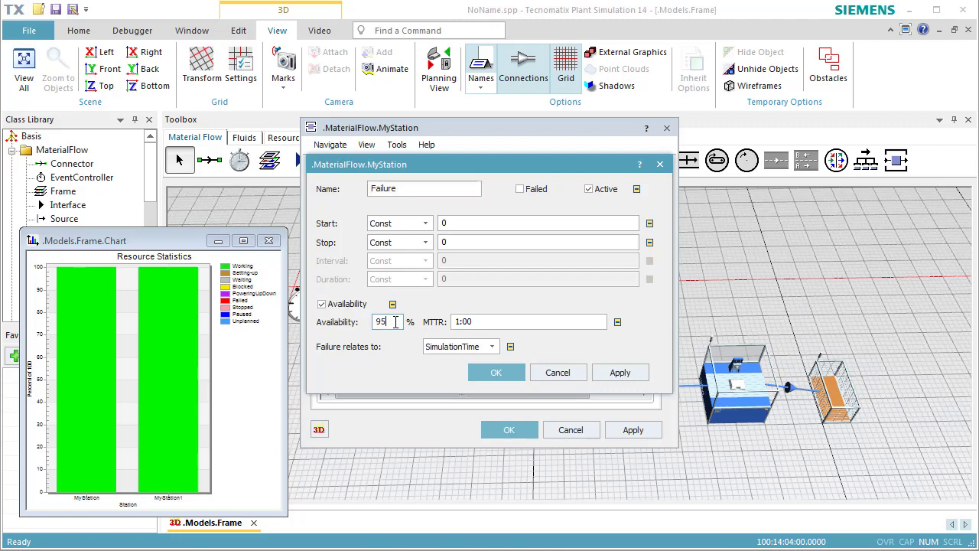
pyautogui.write('80')
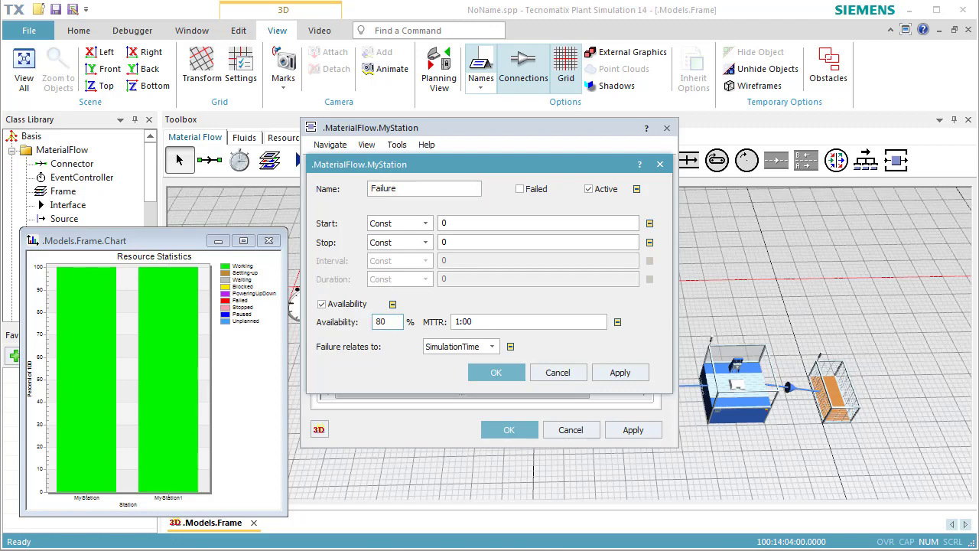
pyautogui.click(496, 373)
pyautogui.click(509, 429)
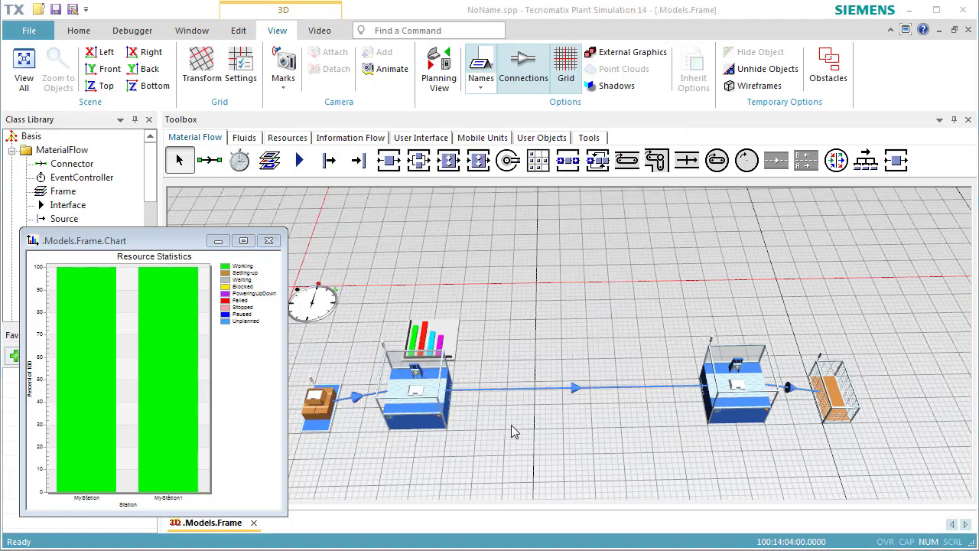
# Check the failure settings of both MyStation instances in the frame without changing them.
pyautogui.doubleClick(429, 392)
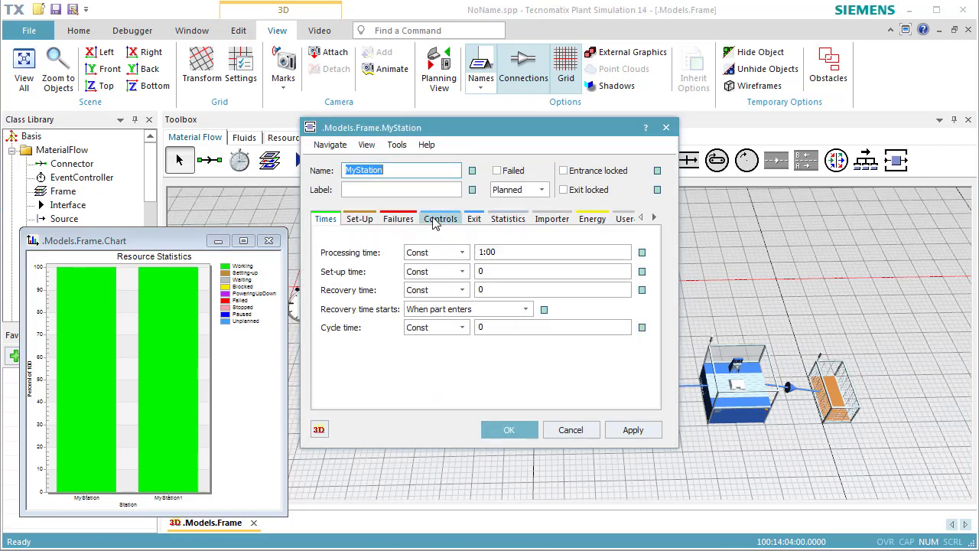
pyautogui.click(398, 219)
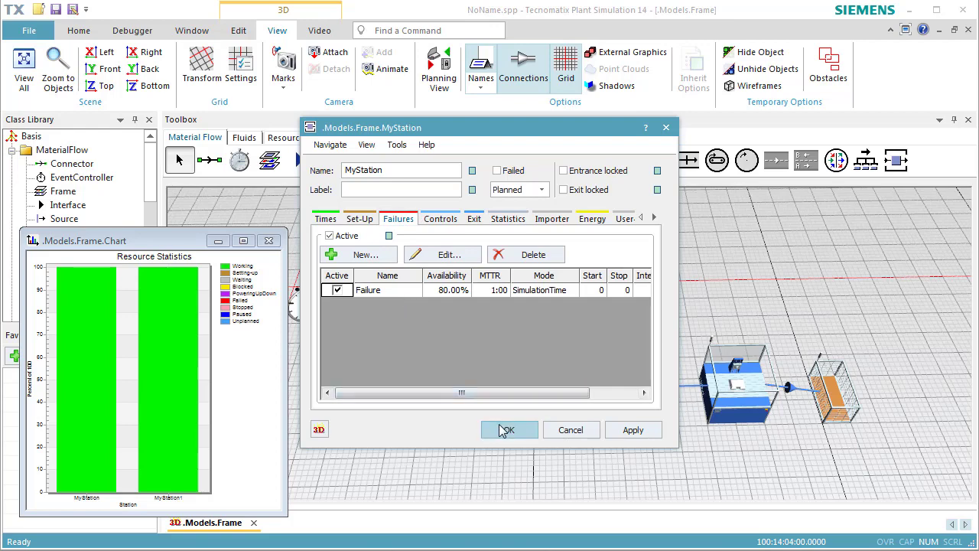
pyautogui.click(570, 431)
pyautogui.doubleClick(735, 408)
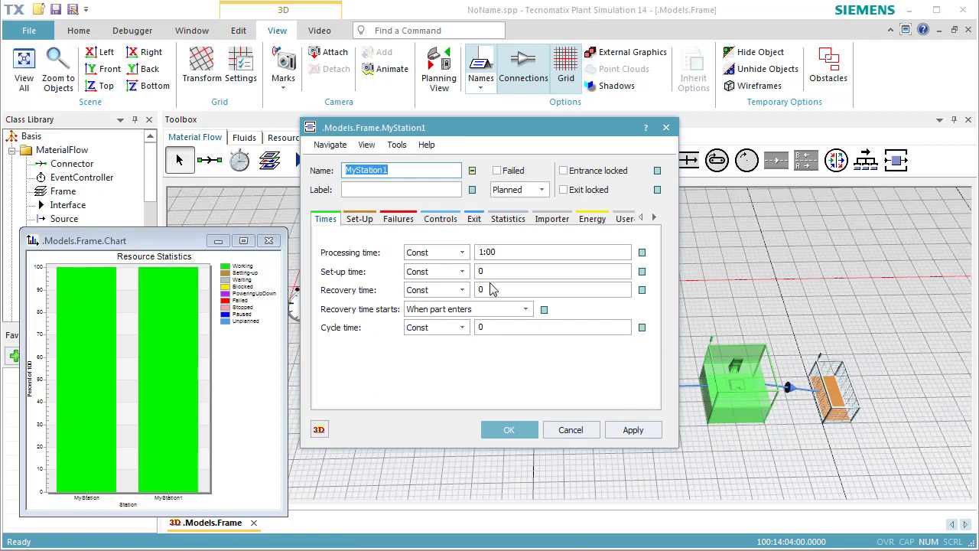
pyautogui.click(399, 220)
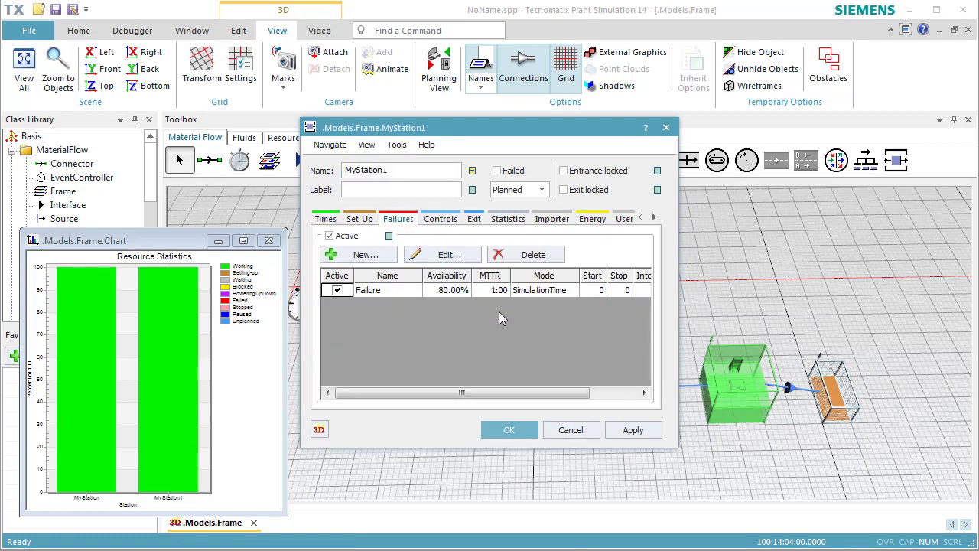
pyautogui.click(564, 429)
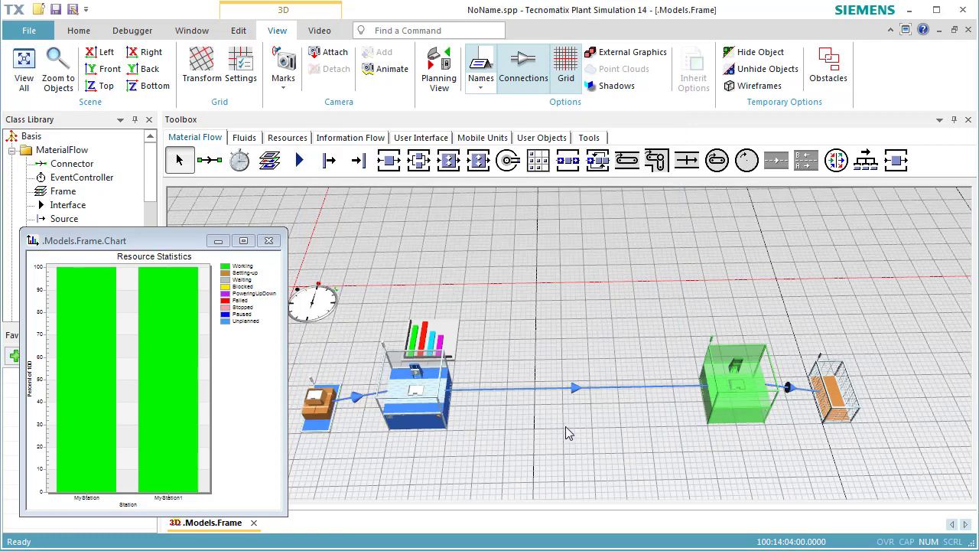
# Reset the simulation, run it with the station failures active, and stop it.
pyautogui.rightClick(565, 425)
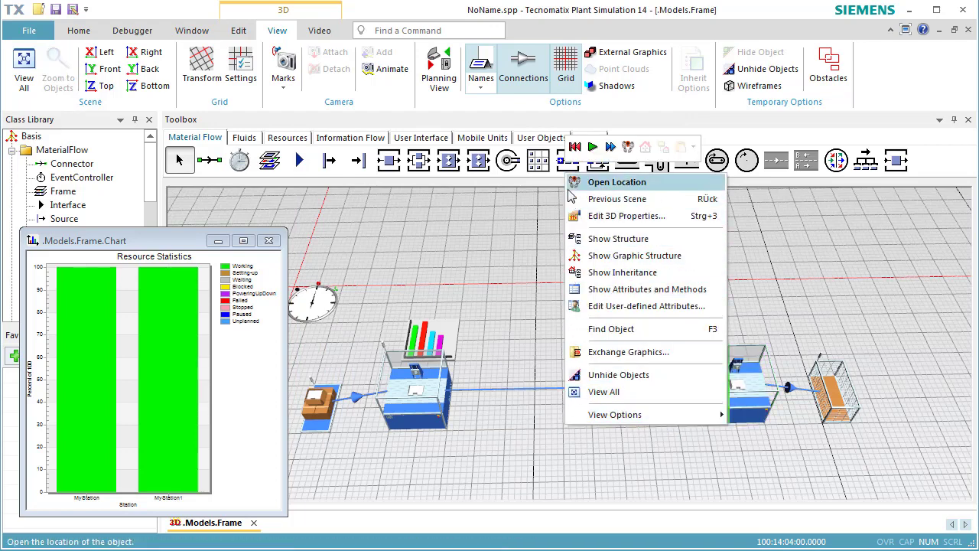
pyautogui.click(573, 147)
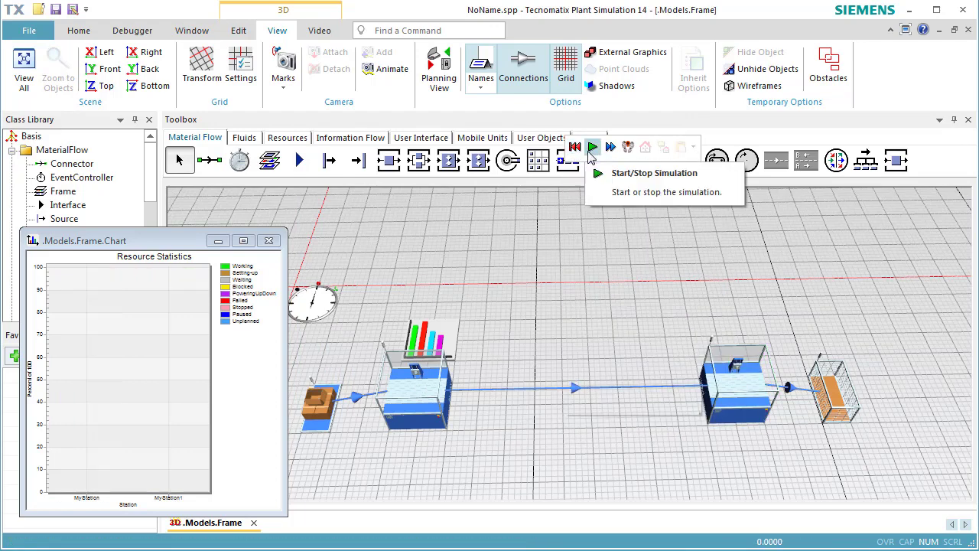
pyautogui.click(592, 148)
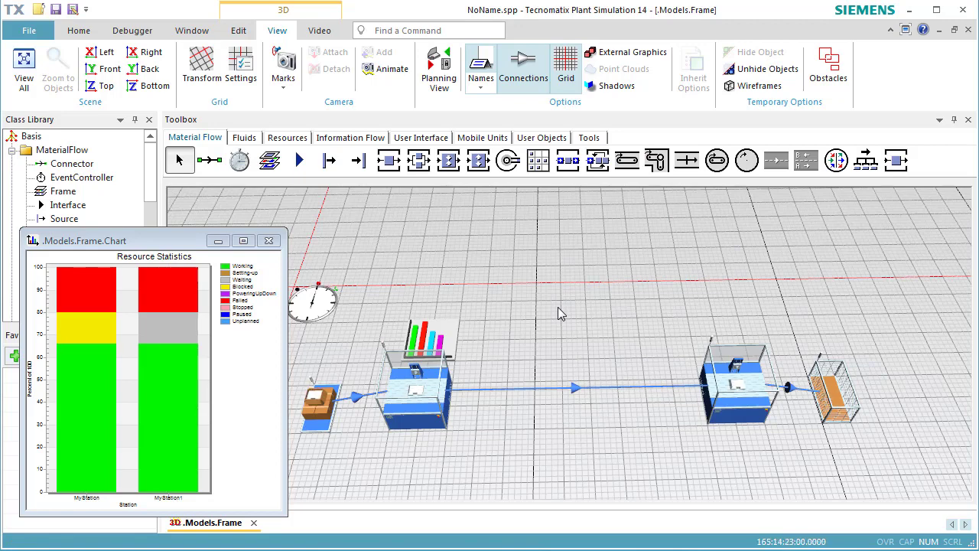
pyautogui.rightClick(536, 288)
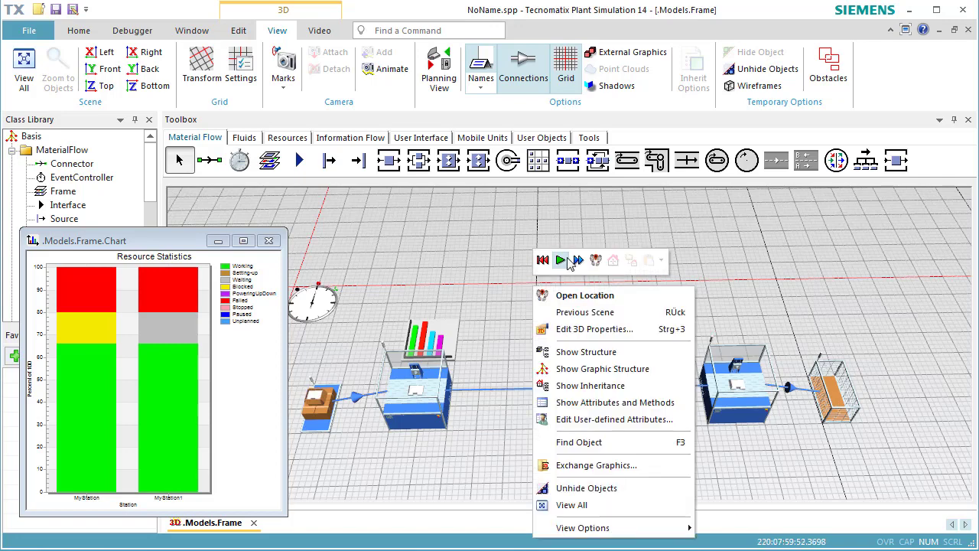
pyautogui.click(560, 261)
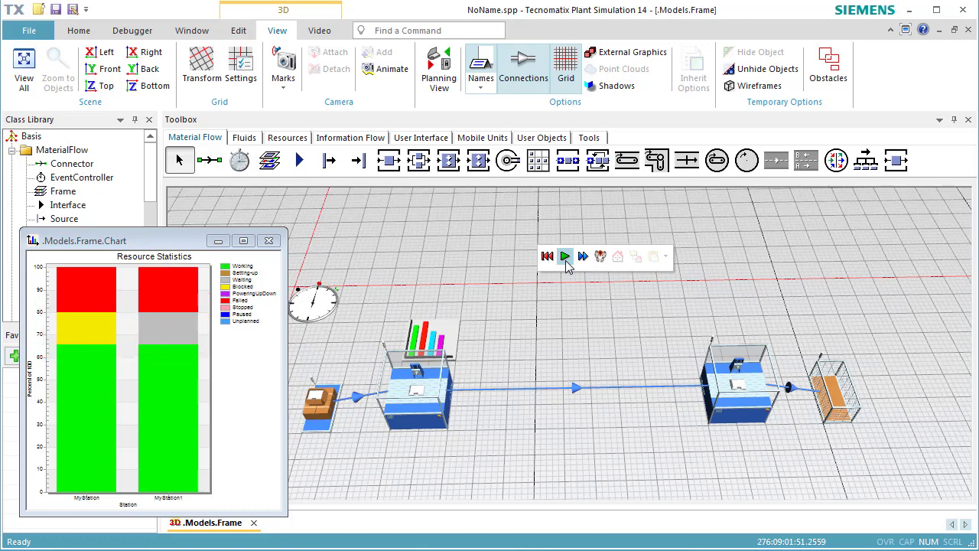
# Examine the Drain's type-dependent statistics, including its throughput, and close its dialog without changes.
pyautogui.click(833, 408)
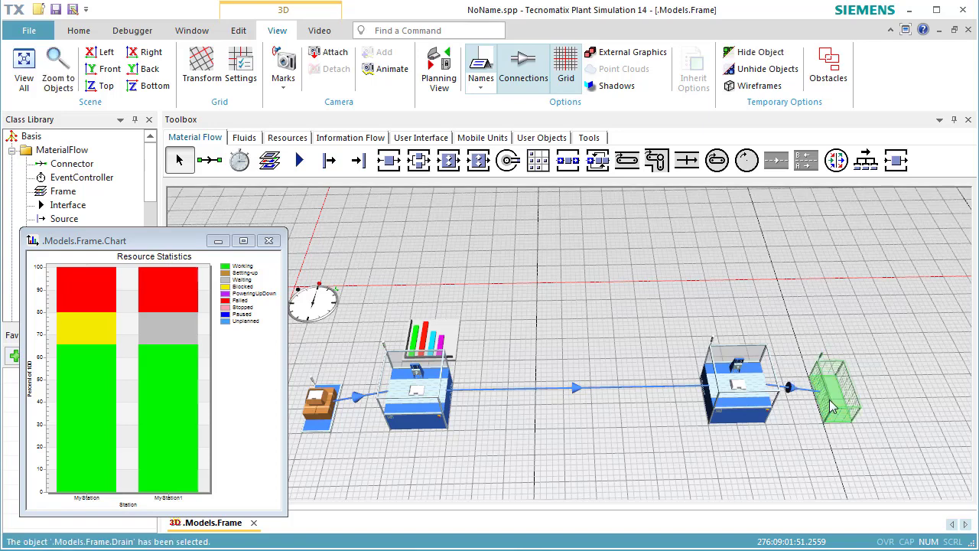
pyautogui.doubleClick(832, 407)
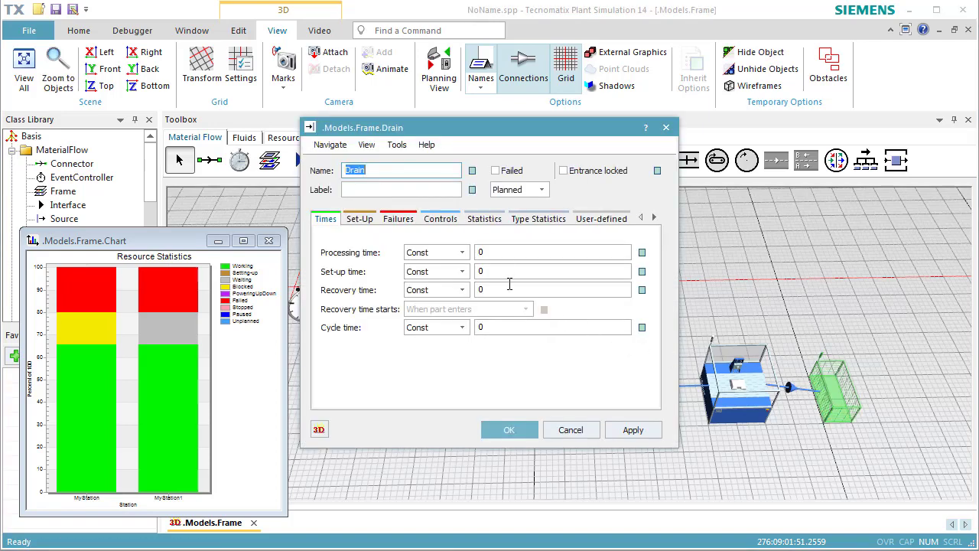
pyautogui.click(529, 222)
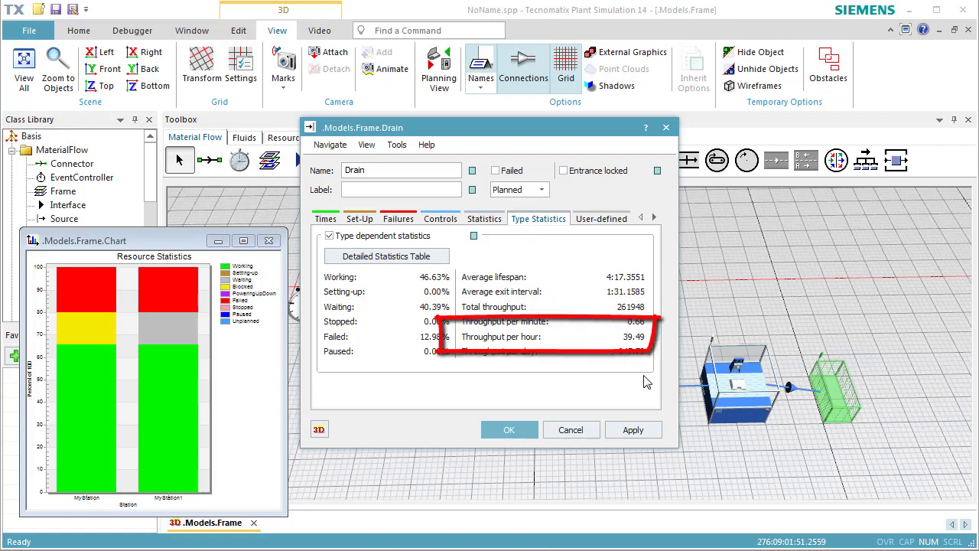
pyautogui.click(570, 429)
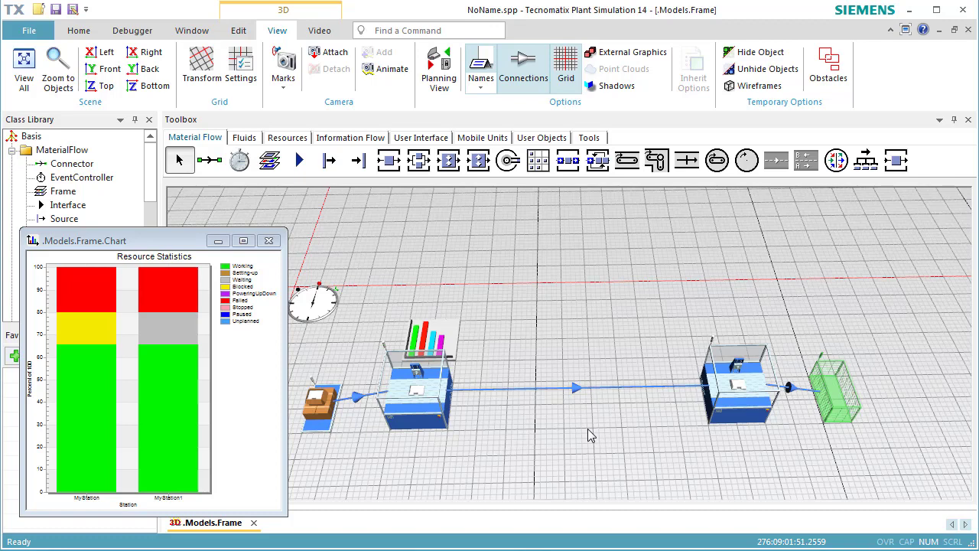
pyautogui.click(588, 433)
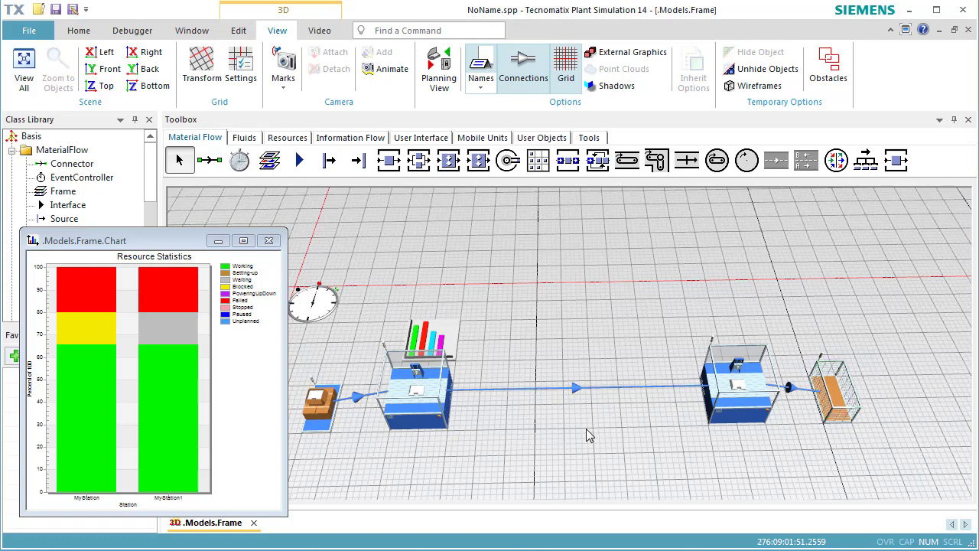
# Insert a Buffer into the connection between the two stations and move it slightly forward into line with them.
pyautogui.click(567, 173)
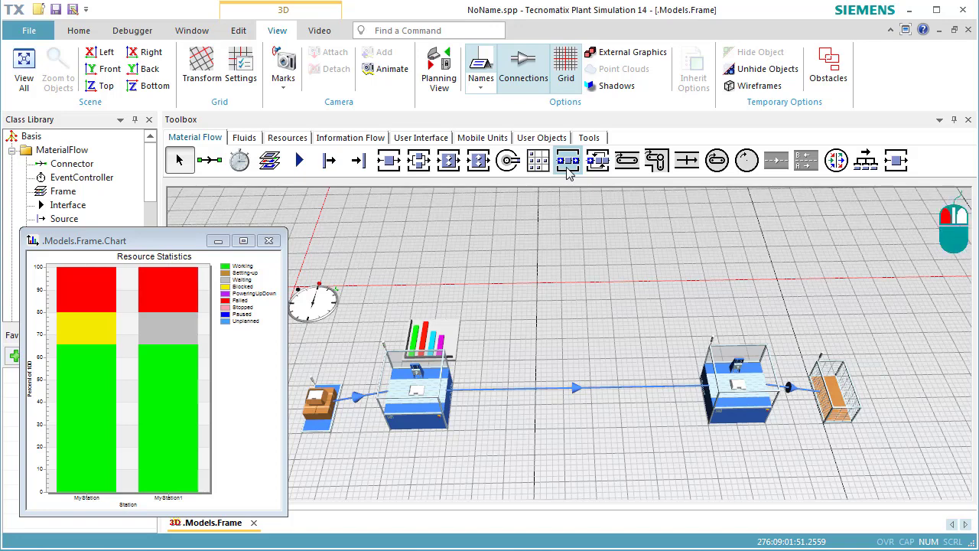
pyautogui.click(576, 388)
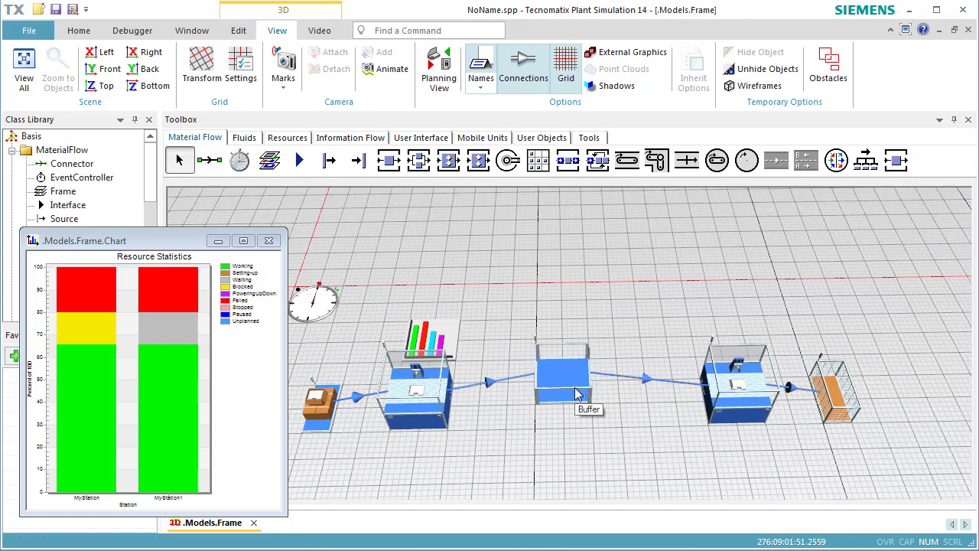
pyautogui.moveTo(578, 394); pyautogui.dragTo(573, 427)
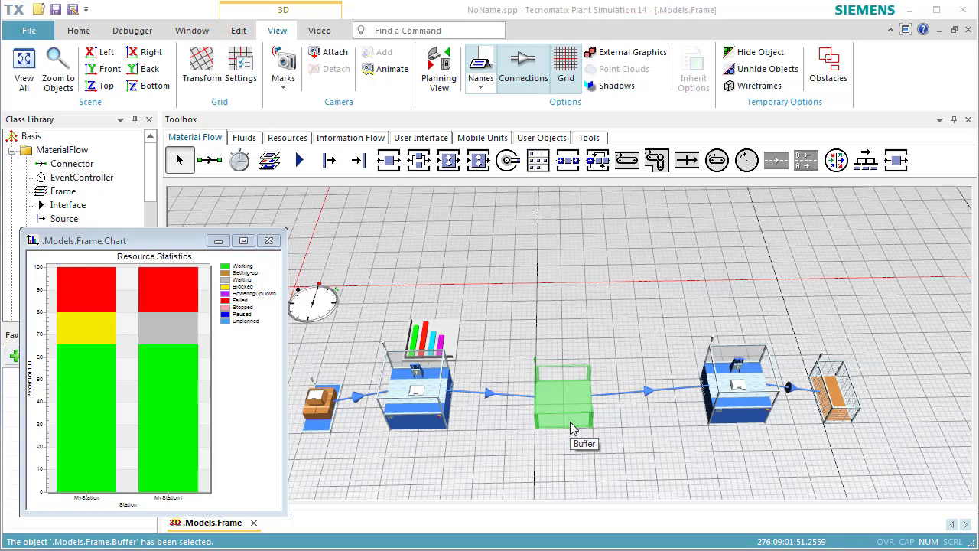
# Set the Buffer's capacity to 4.
pyautogui.doubleClick(572, 430)
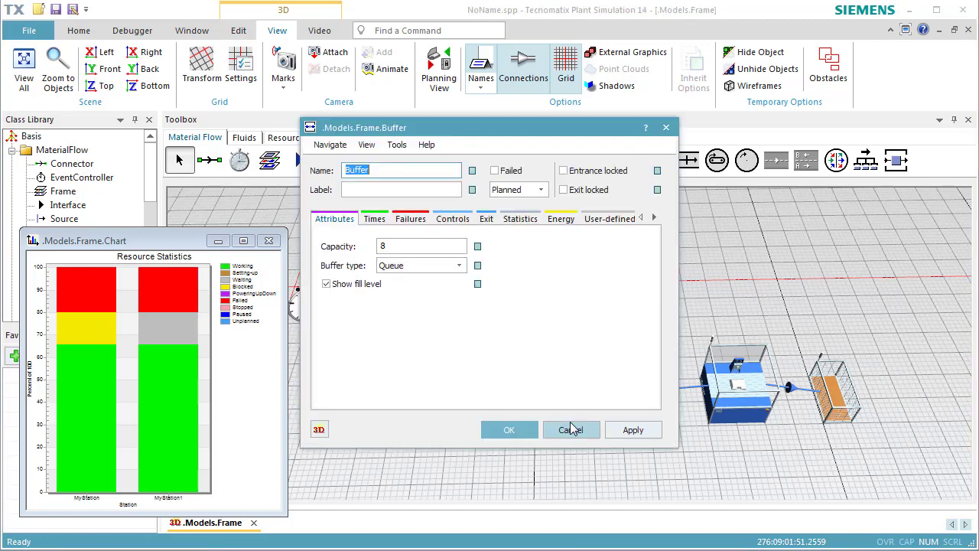
pyautogui.doubleClick(425, 249)
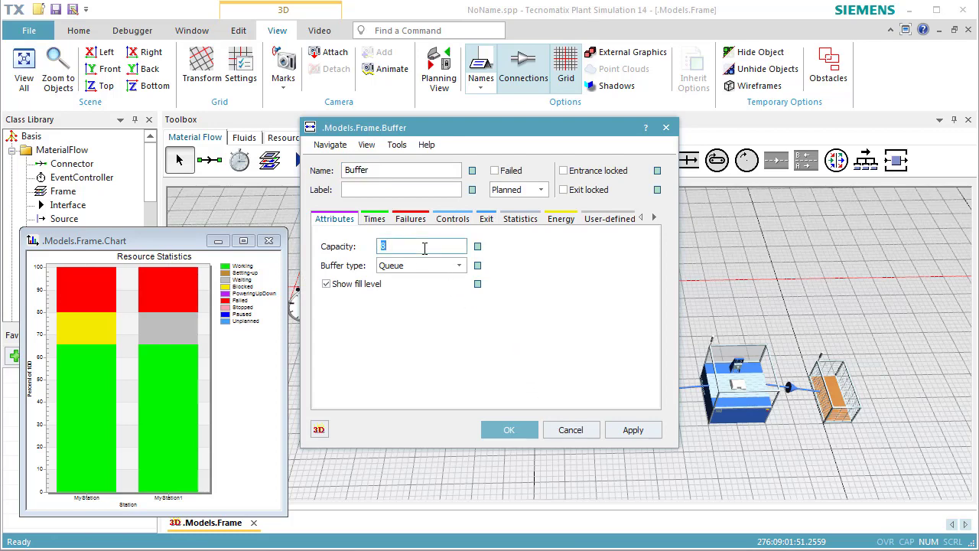
pyautogui.write('4')
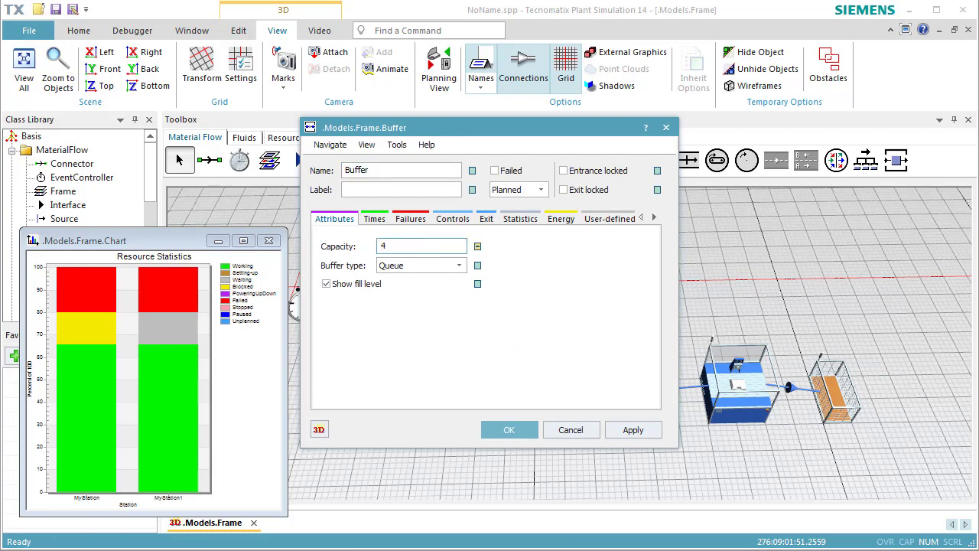
pyautogui.click(505, 430)
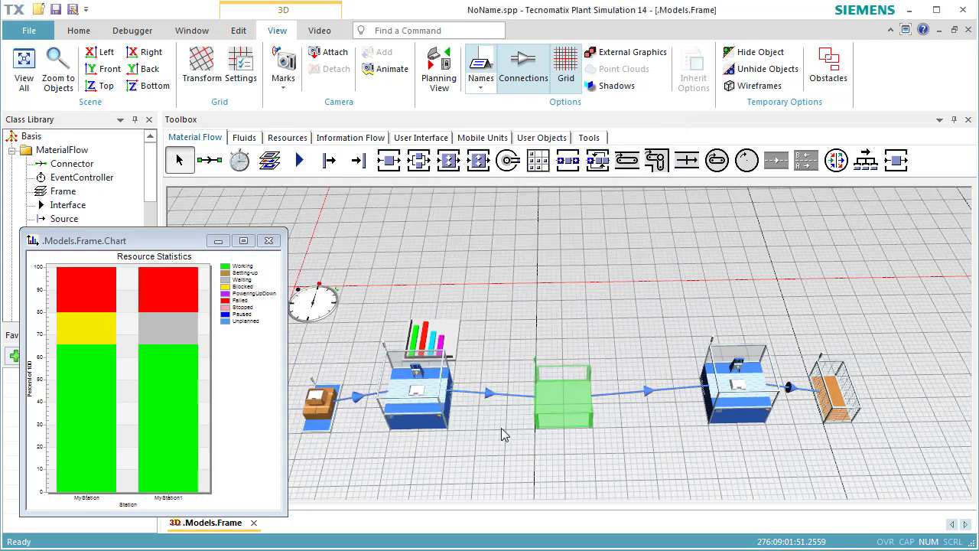
# Insert a second Chart object behind the Buffer.
pyautogui.click(409, 139)
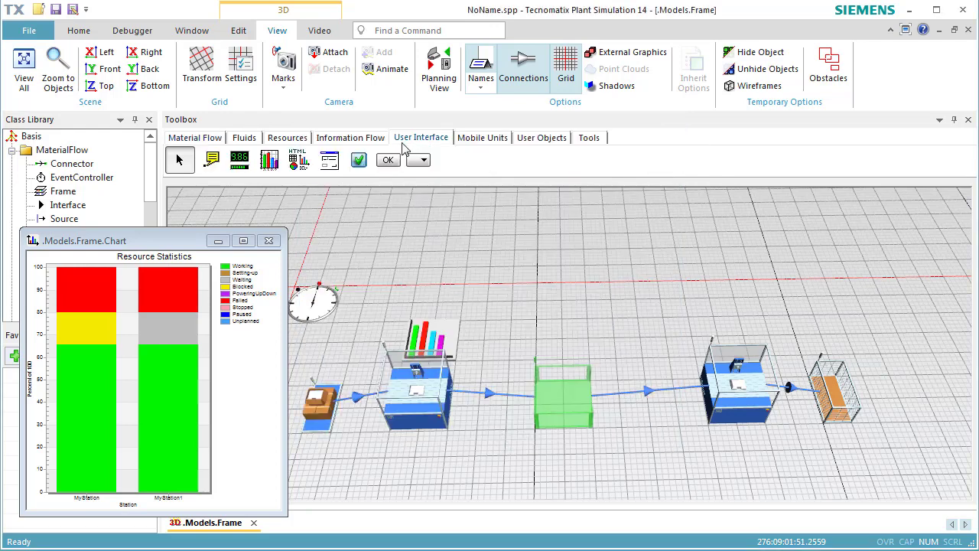
pyautogui.click(270, 162)
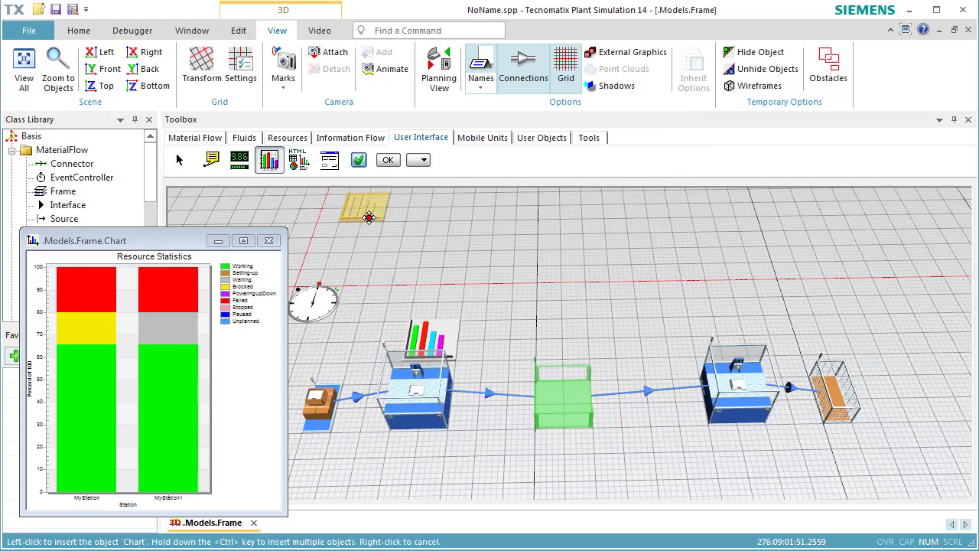
pyautogui.click(532, 338)
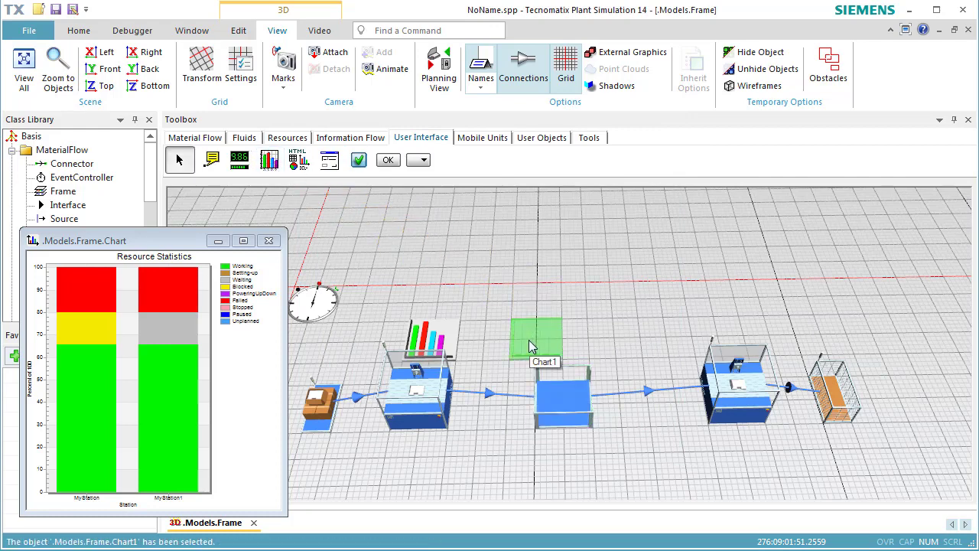
# Assign the Buffer to the new chart with the Occupancy statistics type and display the chart window.
pyautogui.moveTo(569, 406); pyautogui.dragTo(542, 348)
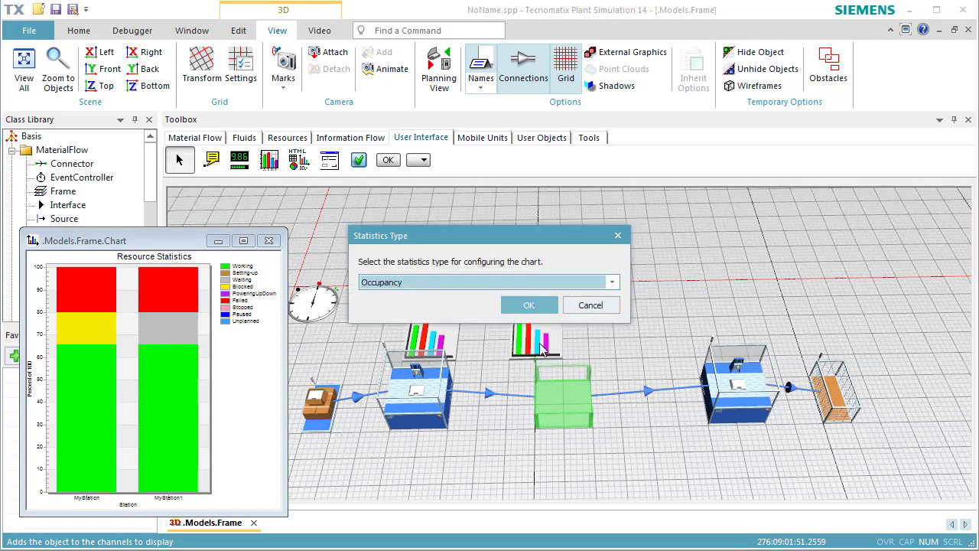
pyautogui.click(528, 305)
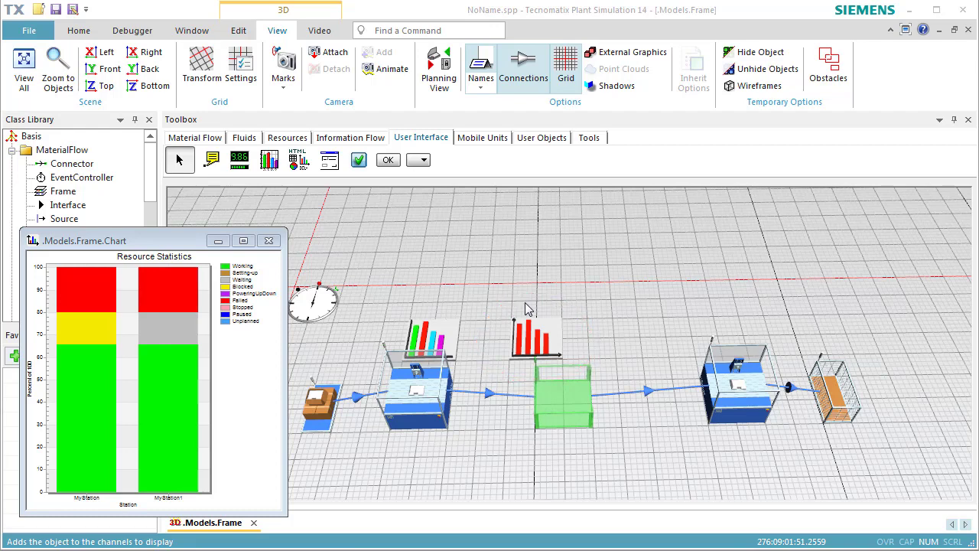
pyautogui.doubleClick(526, 308)
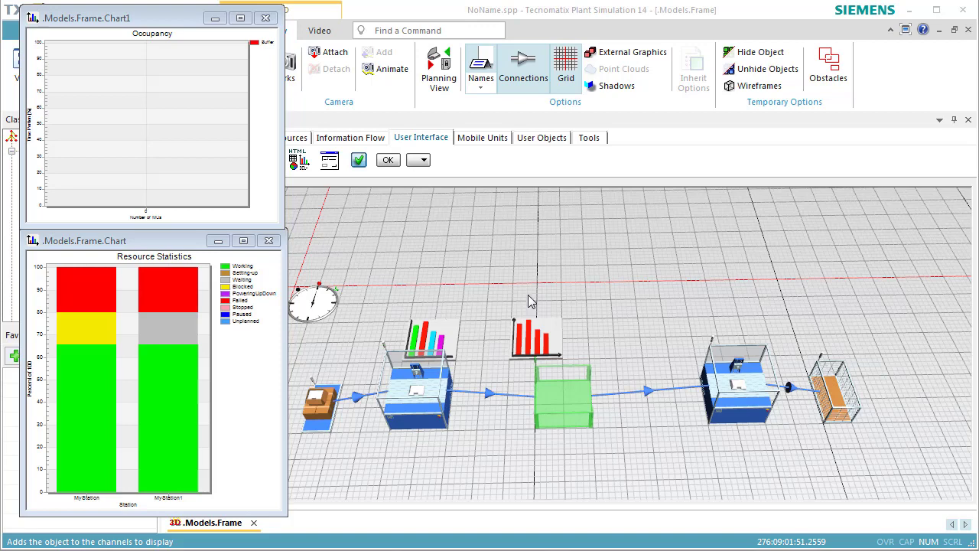
# Reset the simulation, run it with the current buffer capacity until the charts fill with statistics, and stop it.
pyautogui.rightClick(538, 281)
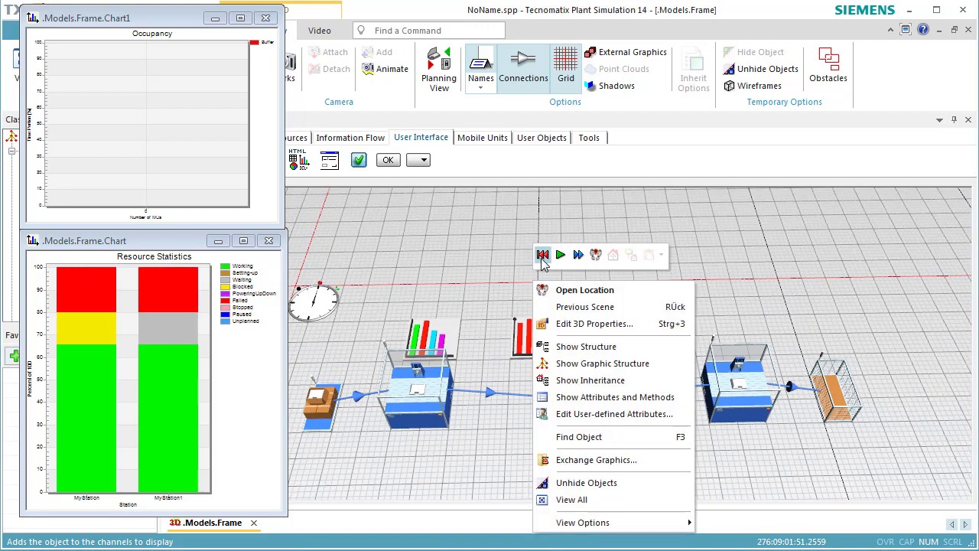
pyautogui.click(542, 255)
pyautogui.click(561, 256)
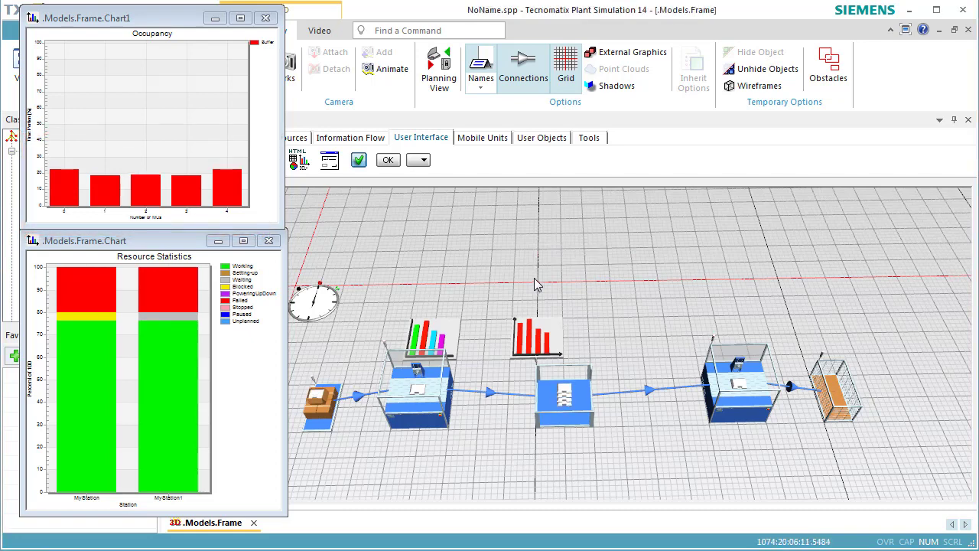
pyautogui.rightClick(535, 274)
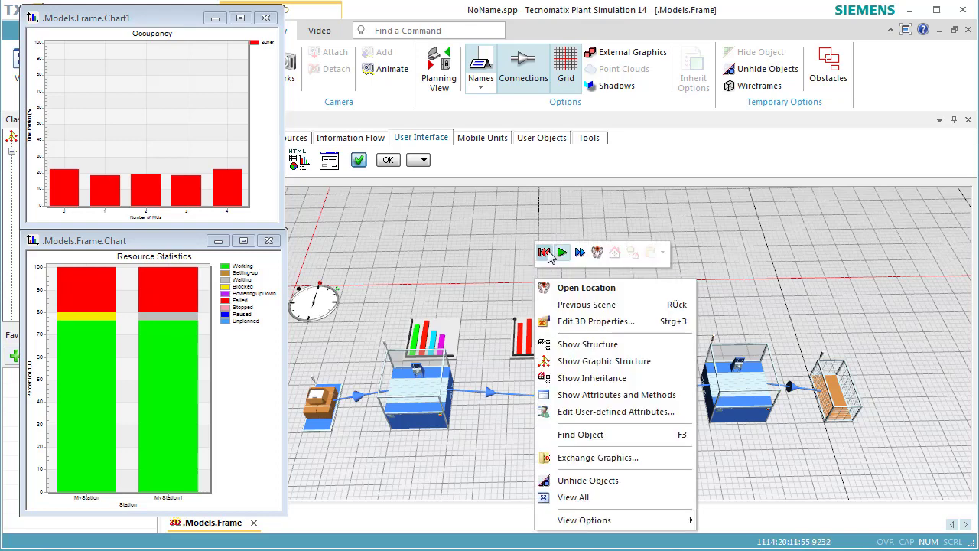
pyautogui.click(561, 252)
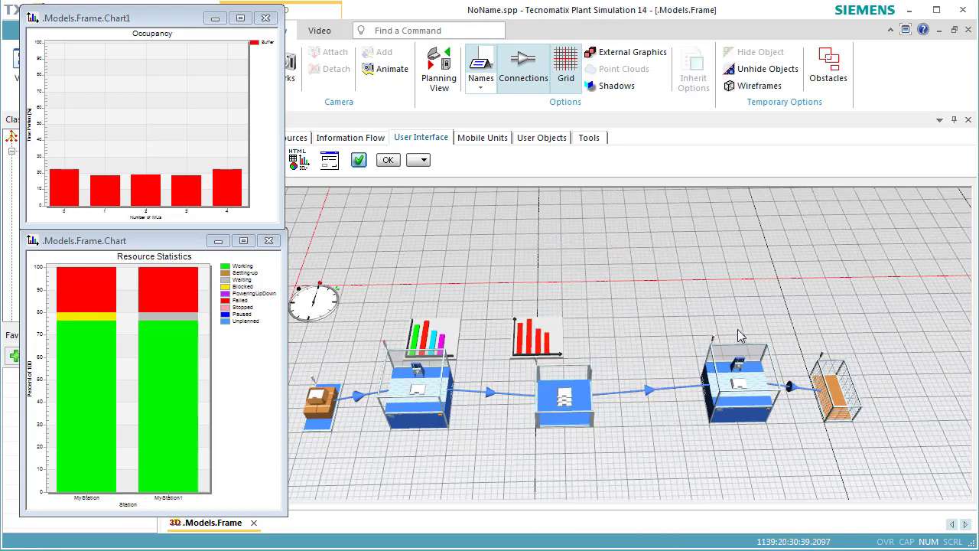
# Check the throughput figures in the Drain's type statistics and close its dialog.
pyautogui.doubleClick(836, 409)
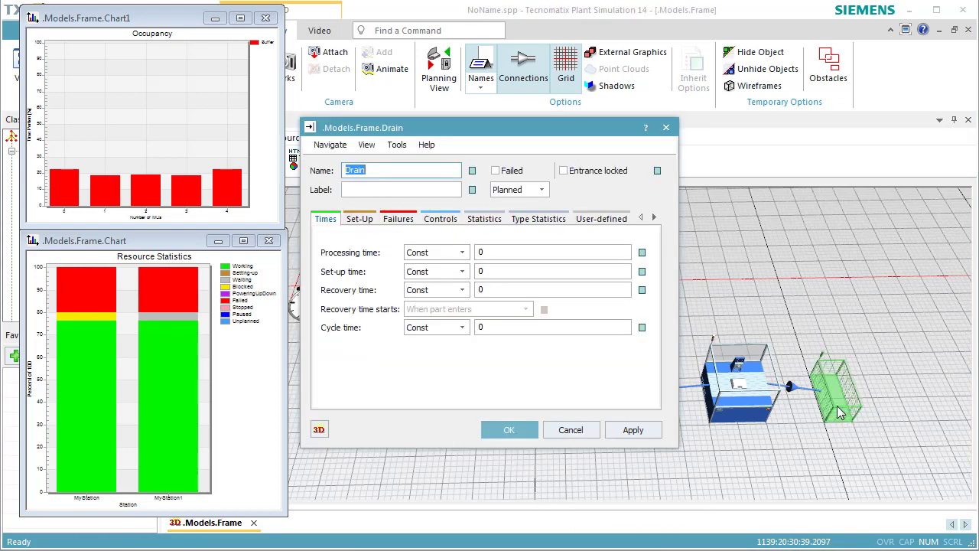
pyautogui.click(539, 222)
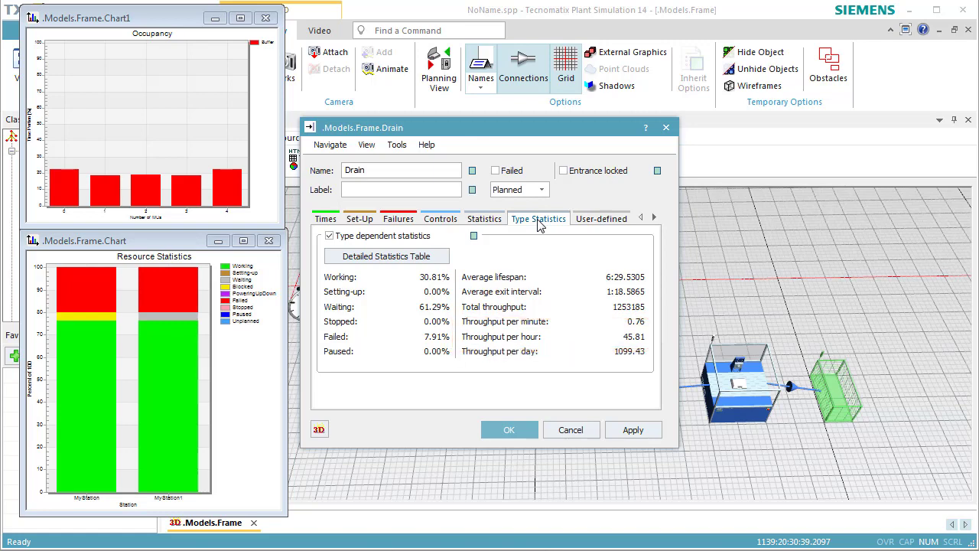
pyautogui.click(511, 430)
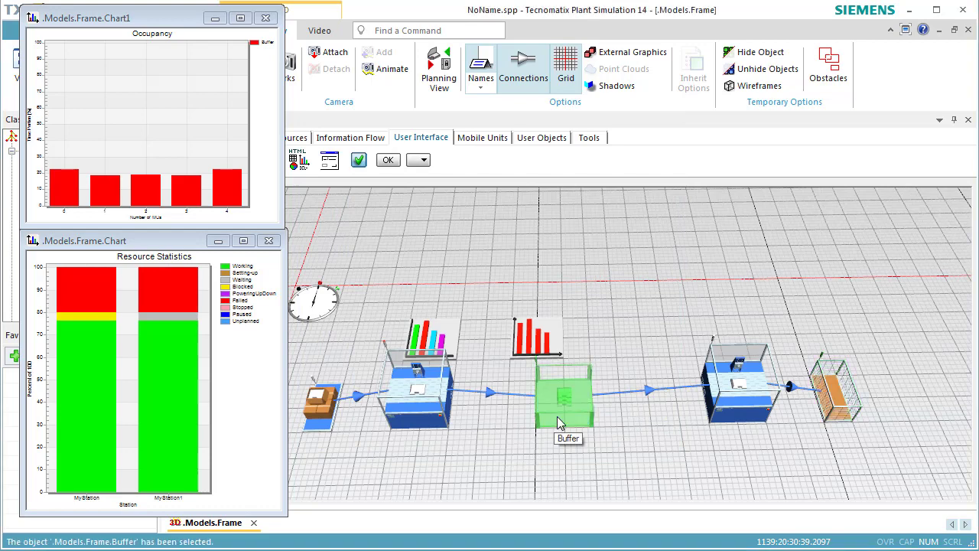
# Set the Buffer's capacity to 10.
pyautogui.doubleClick(558, 421)
pyautogui.click(436, 246)
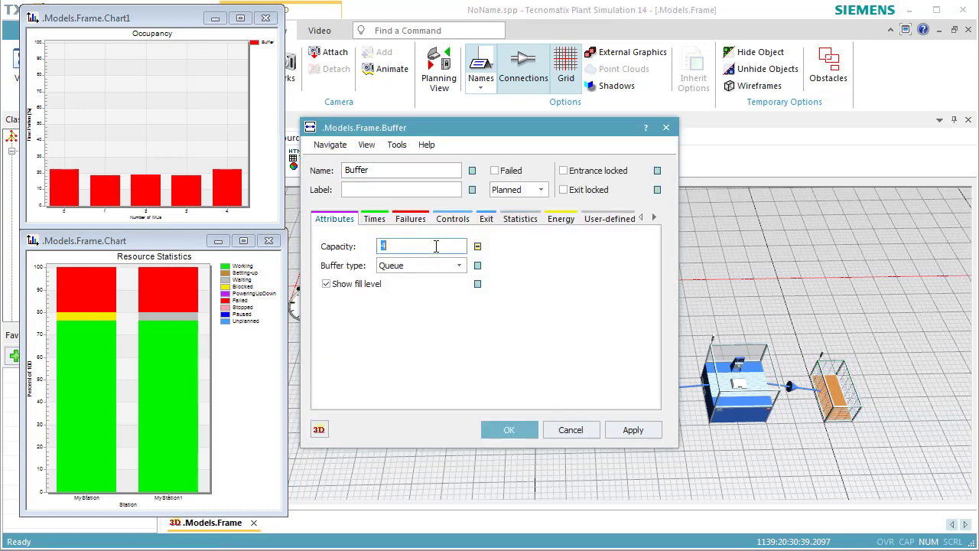
pyautogui.write('10')
pyautogui.click(508, 429)
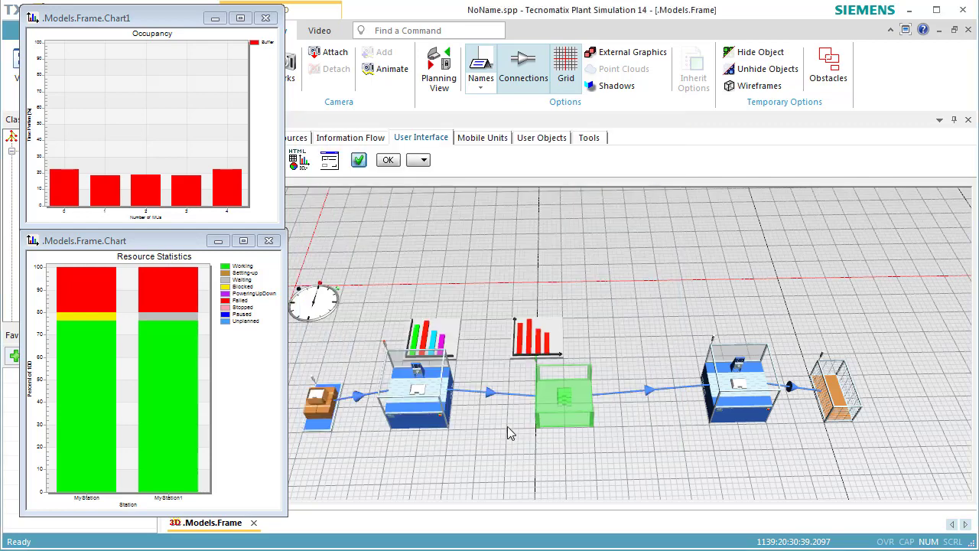
# Reset and rerun the simulation with the enlarged buffer, and display the Drain's type statistics to check the throughput.
pyautogui.rightClick(590, 281)
pyautogui.click(597, 263)
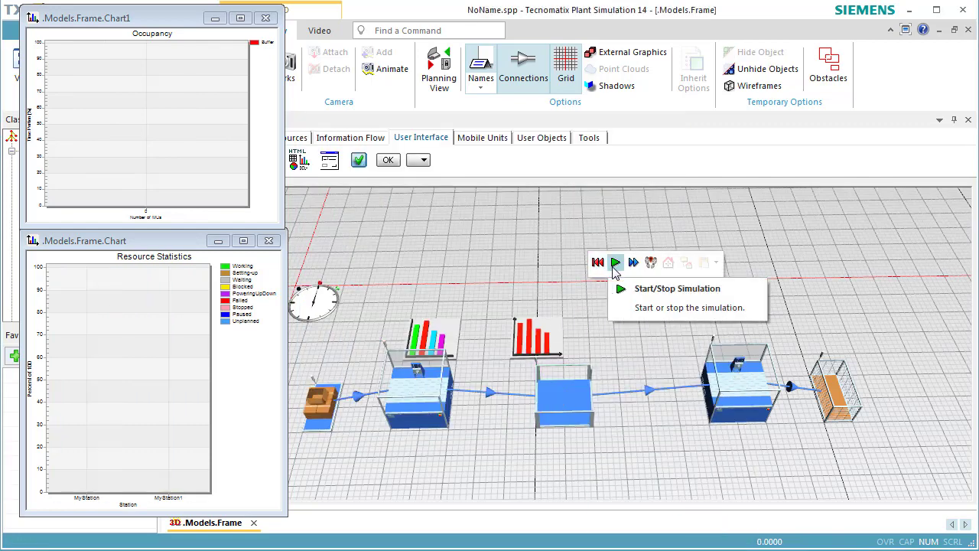
pyautogui.click(616, 265)
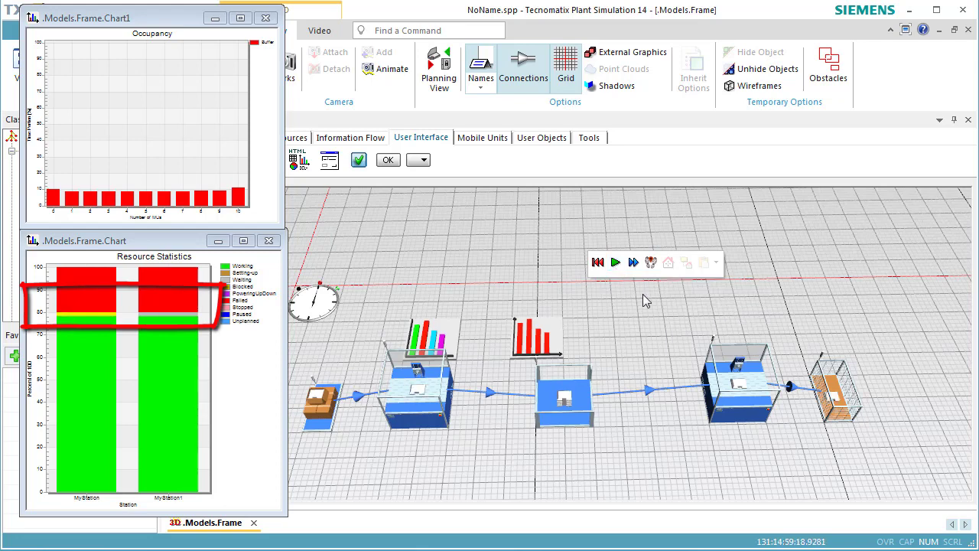
pyautogui.doubleClick(836, 412)
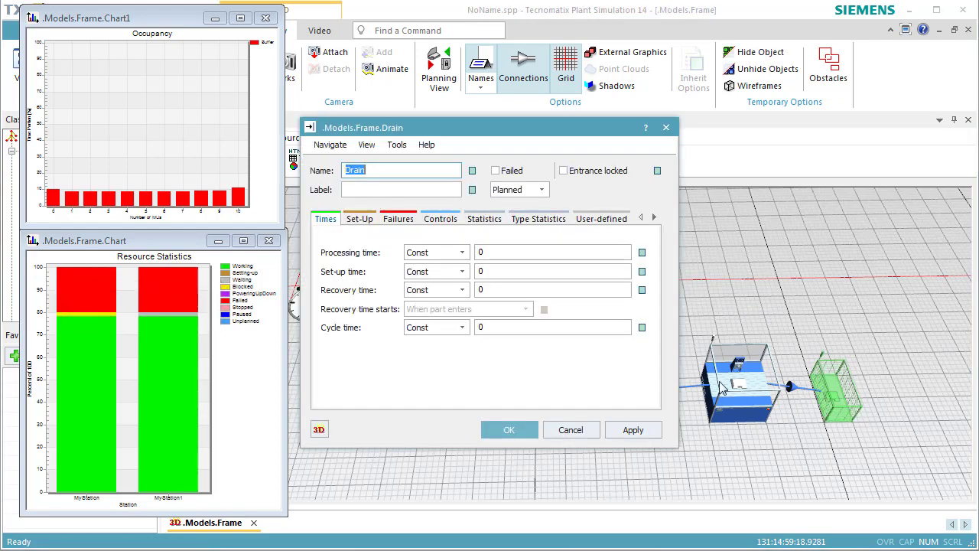
pyautogui.click(547, 222)
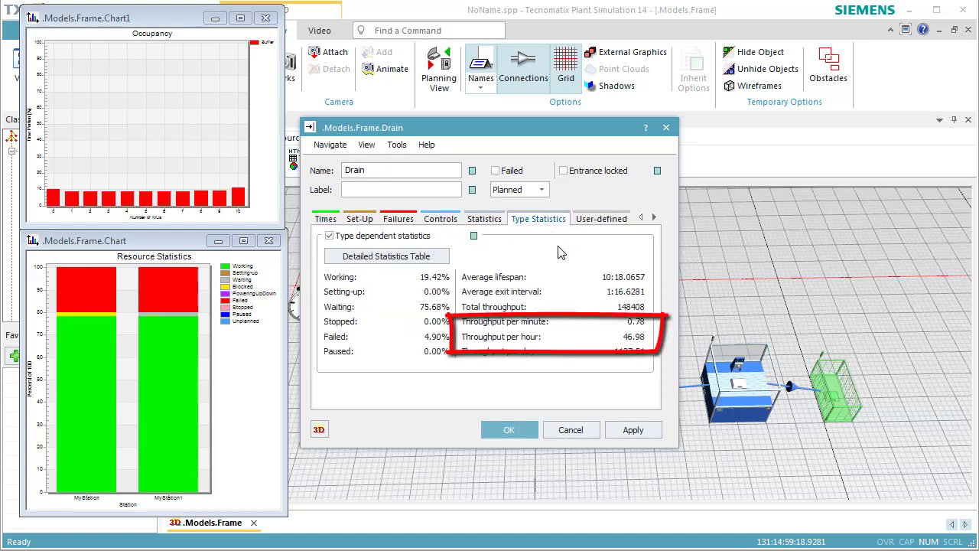